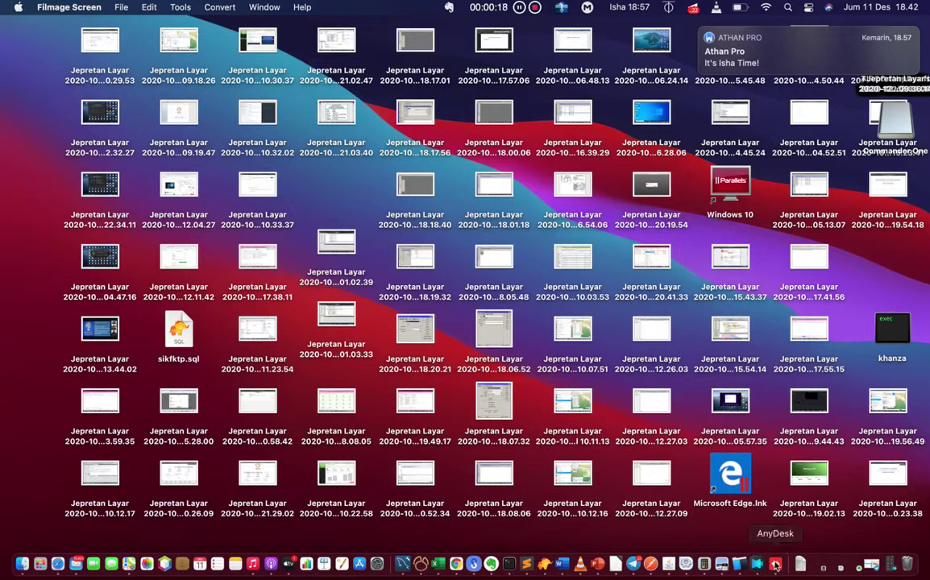
# - Switch to AnyDesk and connect to the remote desk at 192.168.88.245
pyautogui.click(775, 564)
pyautogui.click(541, 128)
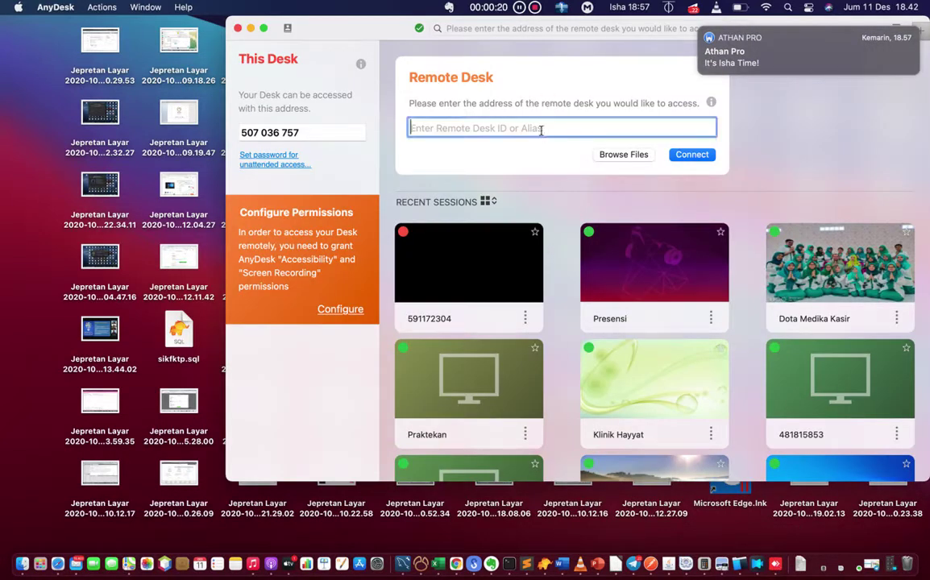
pyautogui.write('192')
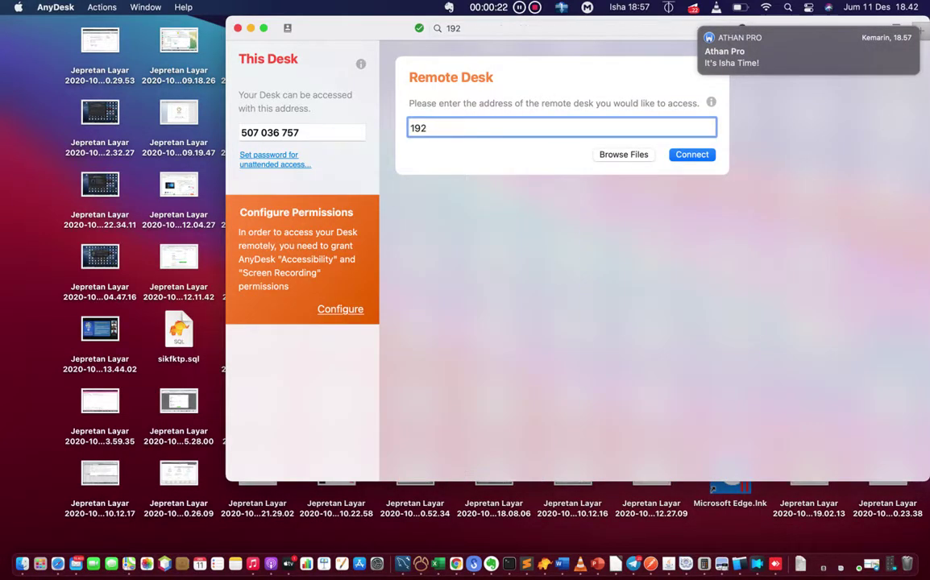
pyautogui.write('.168.88.245')
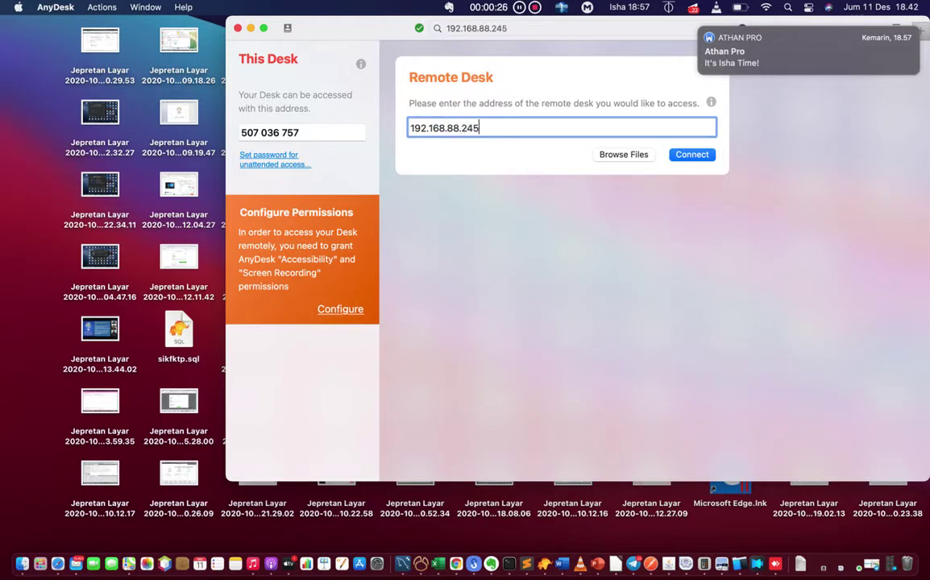
pyautogui.click(687, 157)
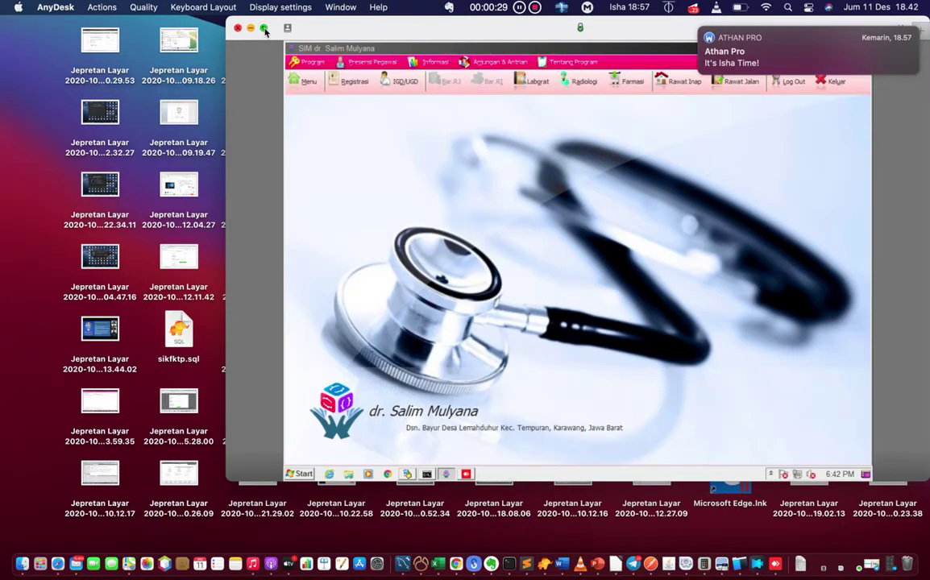
# - Make the remote session full screen, dismiss the prayer-time notification, and minimise the clinic application and SIMKESKhanza console windows
pyautogui.click(263, 29)
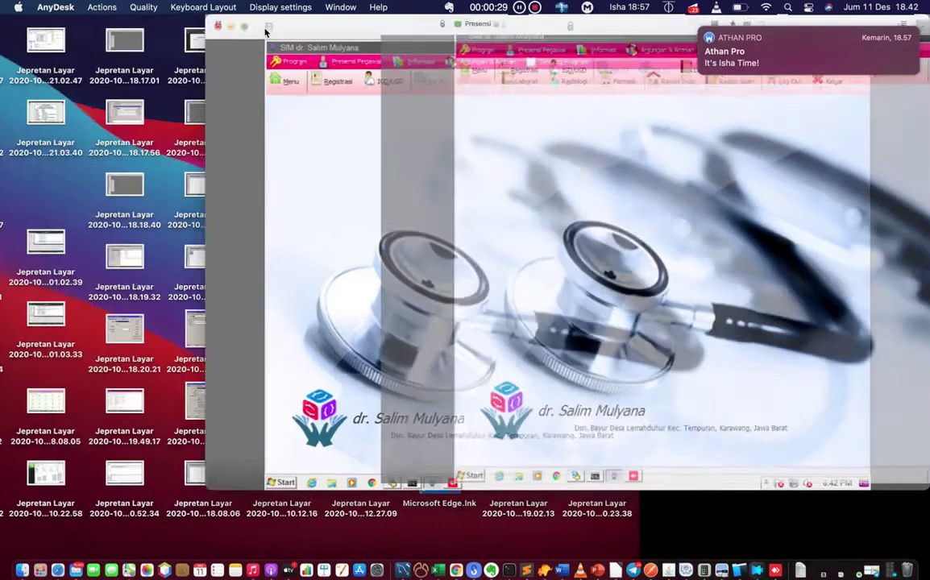
pyautogui.moveTo(870, 30)
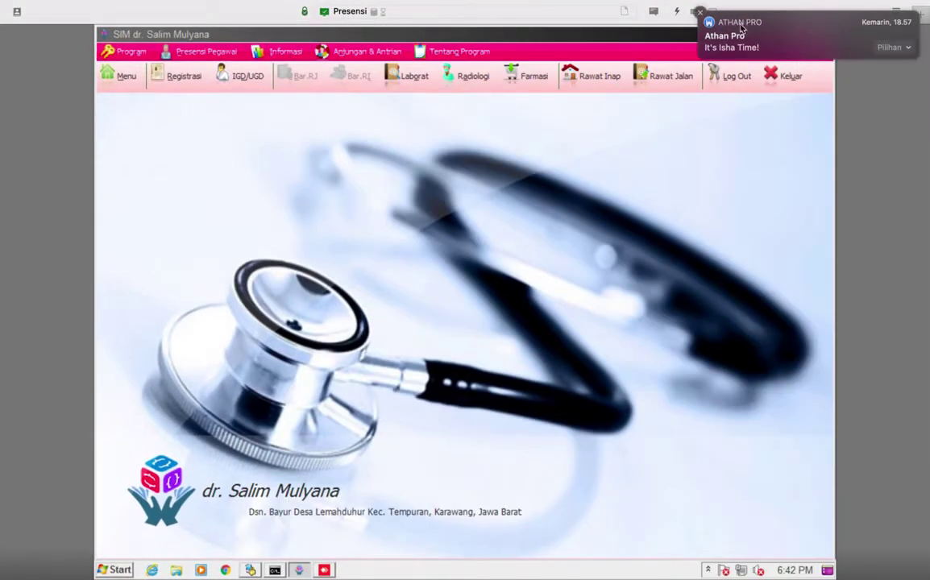
pyautogui.click(702, 14)
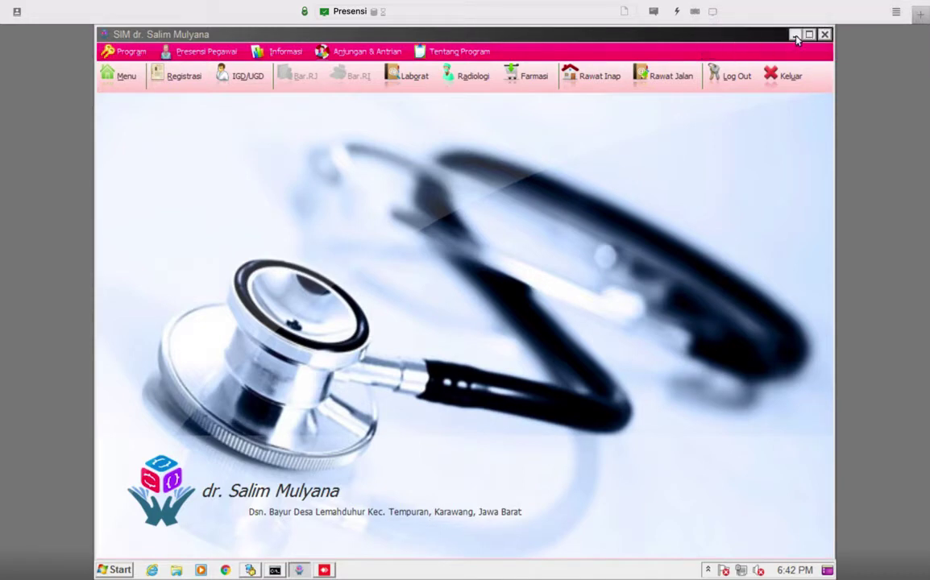
pyautogui.click(794, 35)
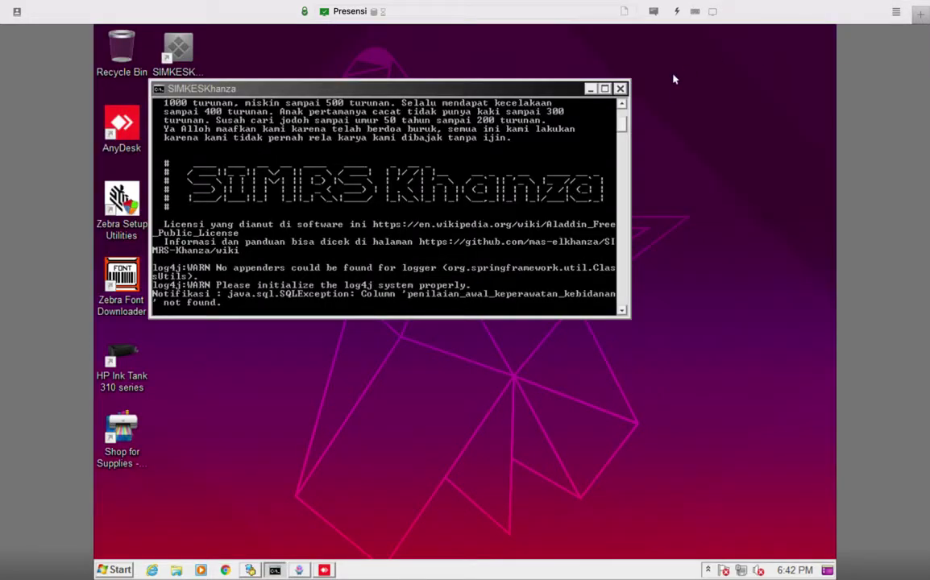
pyautogui.click(590, 89)
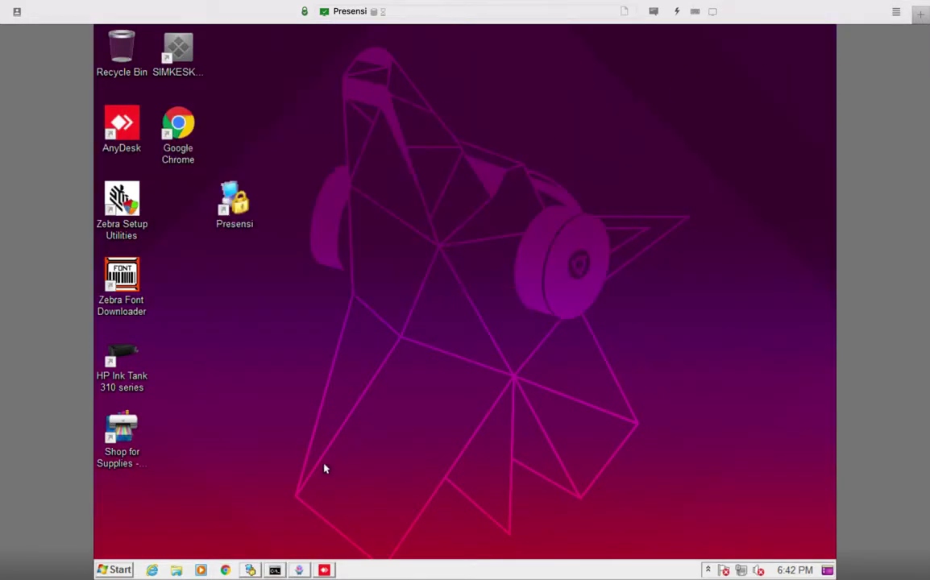
# - Search the remote computer's Control Panel for "printer" and open Devices and Printers
pyautogui.click(114, 570)
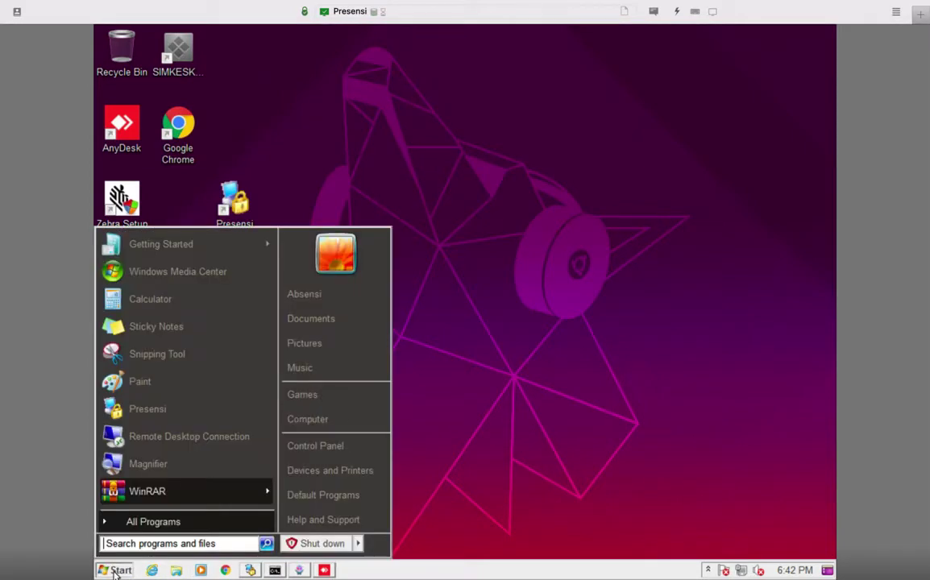
pyautogui.click(326, 448)
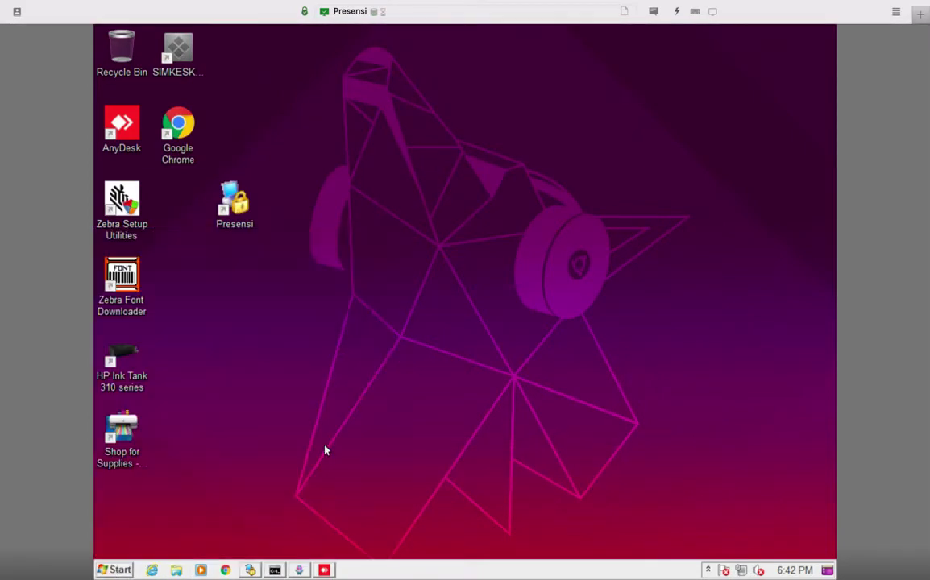
pyautogui.click(615, 162)
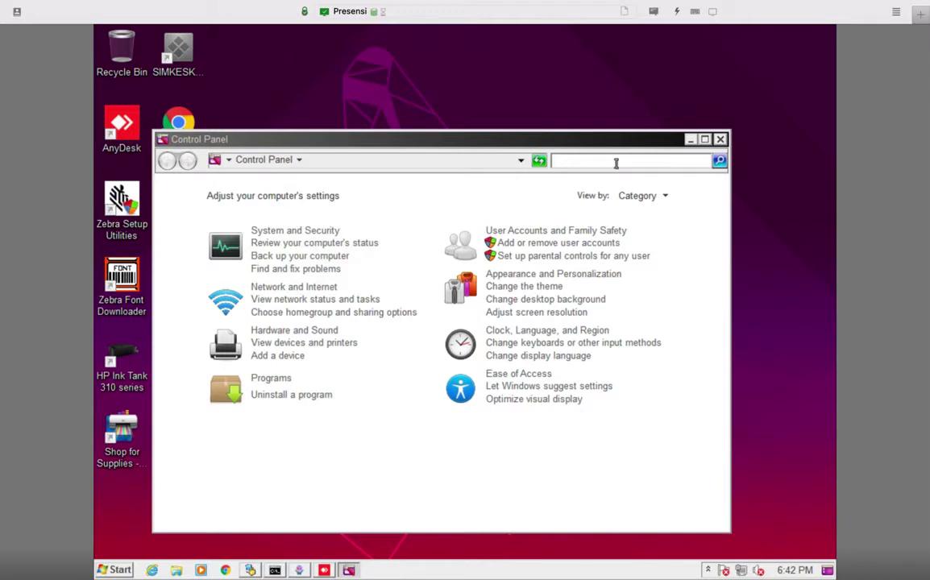
pyautogui.write('printer')
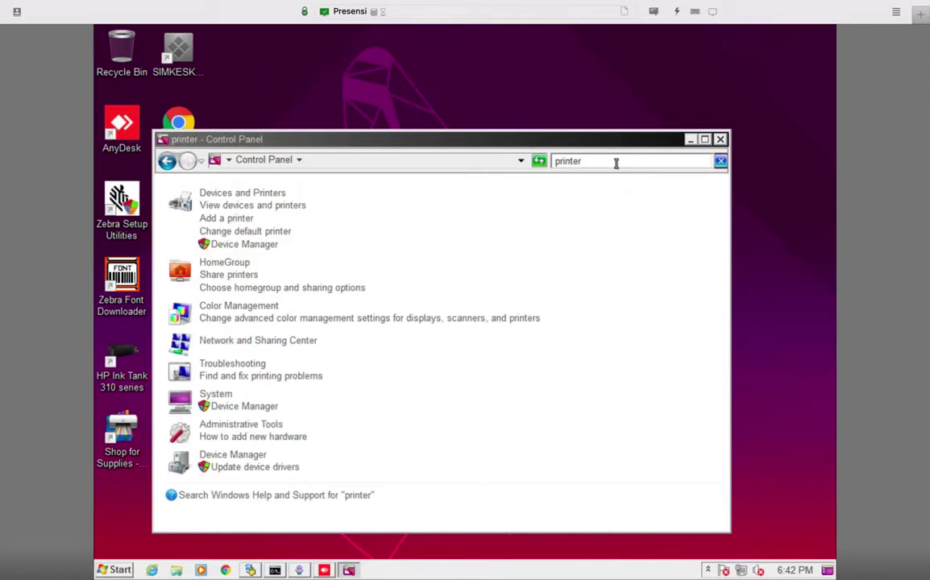
pyautogui.click(270, 196)
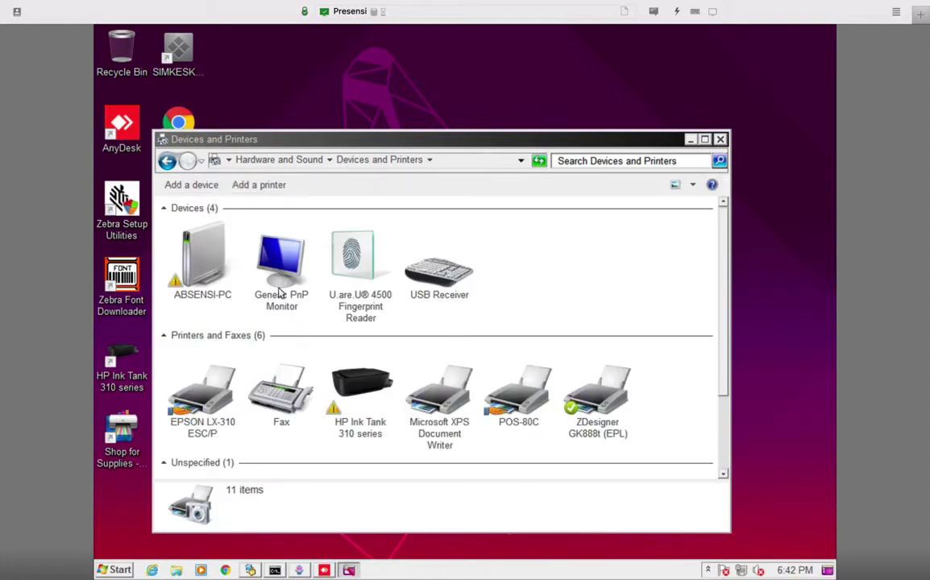
# - Check the sharing option and share name in the EPSON LX-310 ESC/P printer properties, then close Devices and Printers
pyautogui.click(214, 417)
pyautogui.rightClick(215, 417)
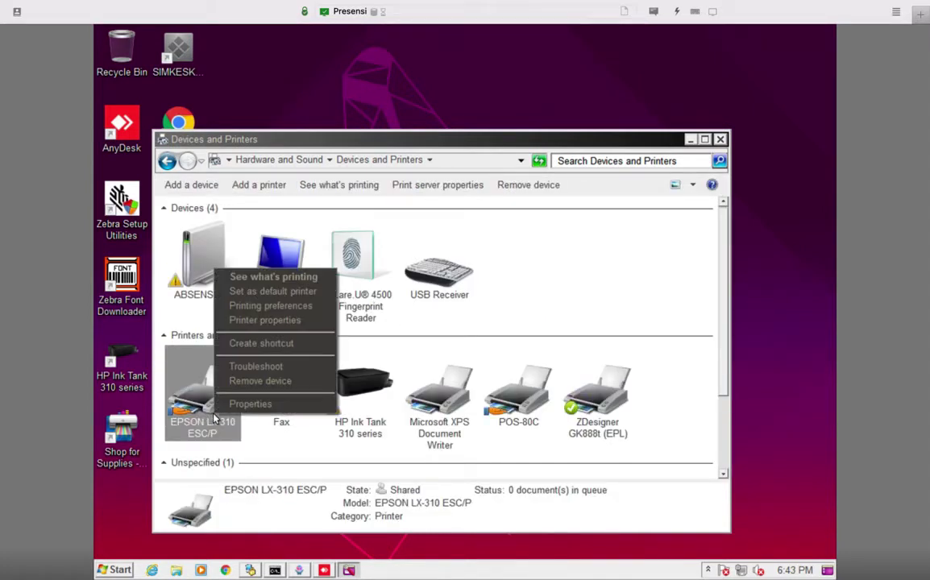
pyautogui.click(264, 320)
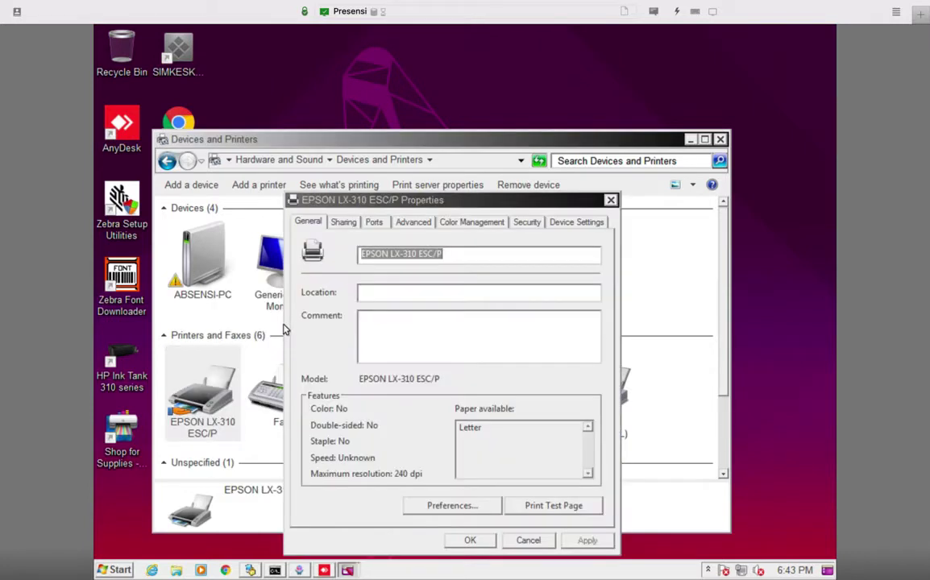
pyautogui.click(344, 222)
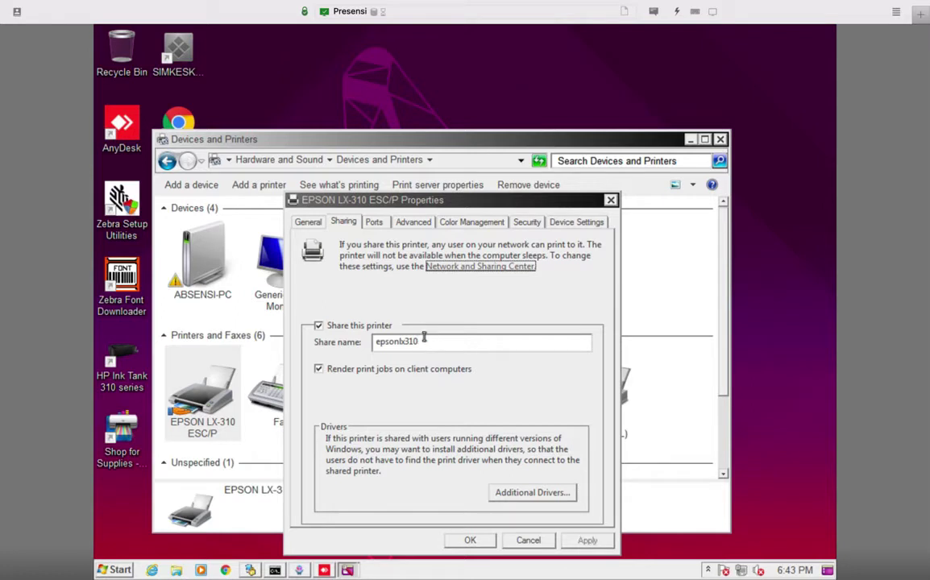
pyautogui.click(471, 541)
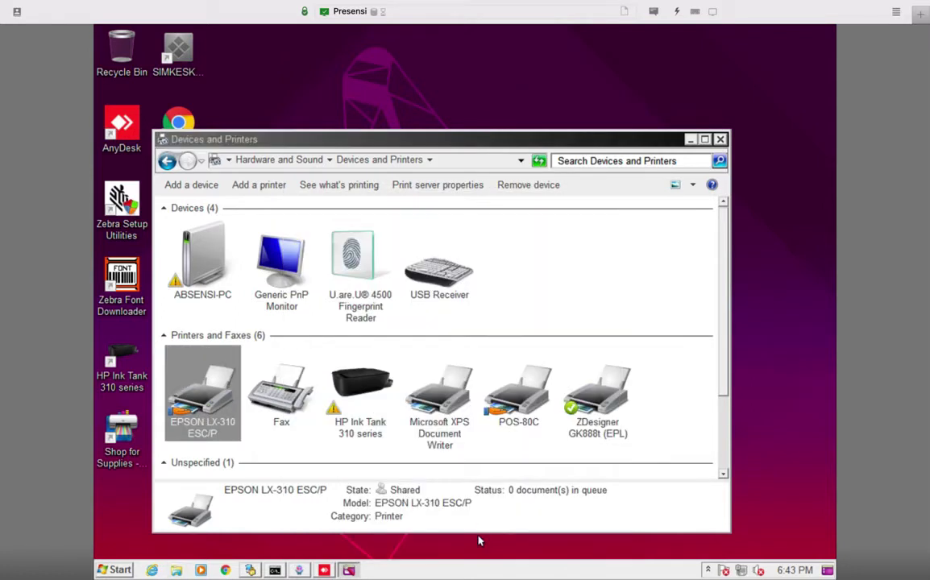
pyautogui.click(720, 141)
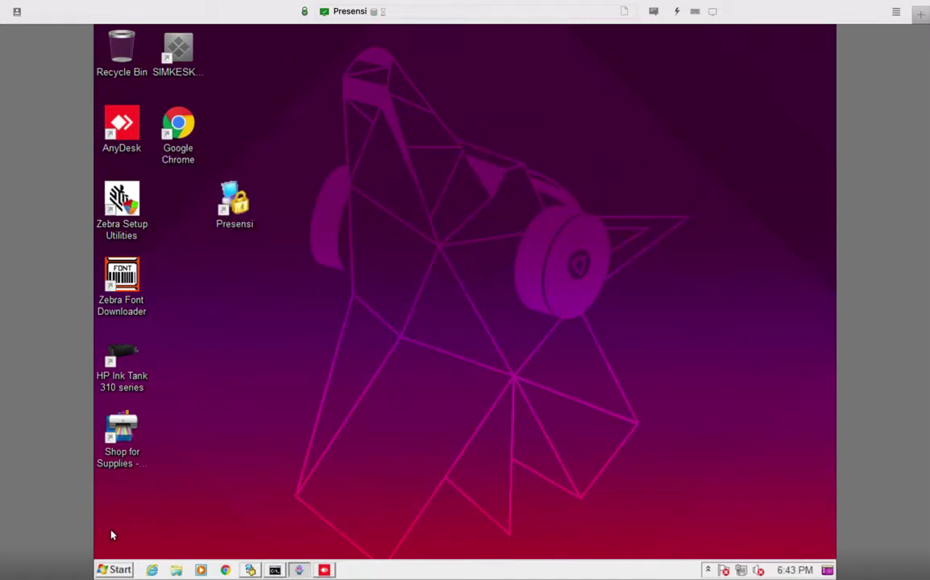
# - Open the Windows Features list from the Programs category of the remote computer's Control Panel
pyautogui.click(113, 570)
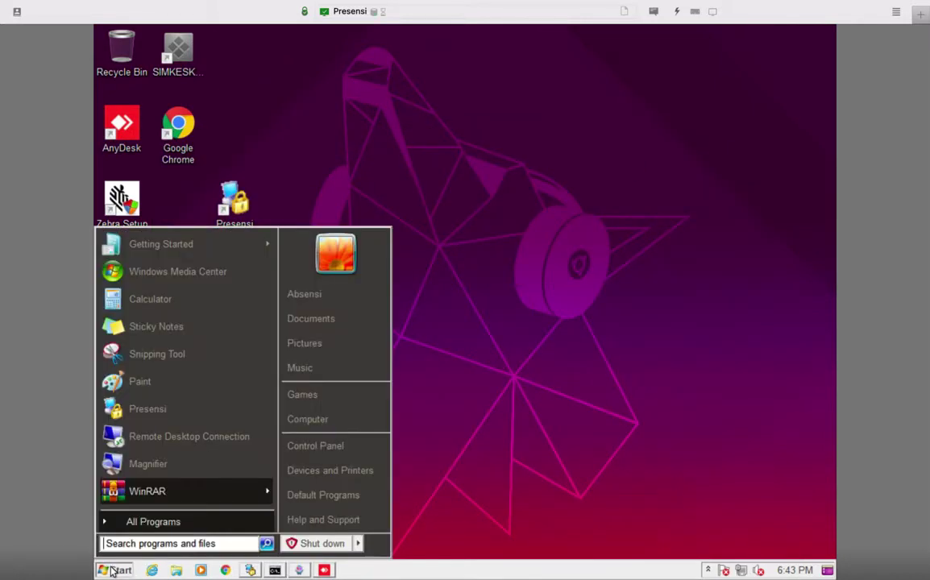
pyautogui.click(314, 448)
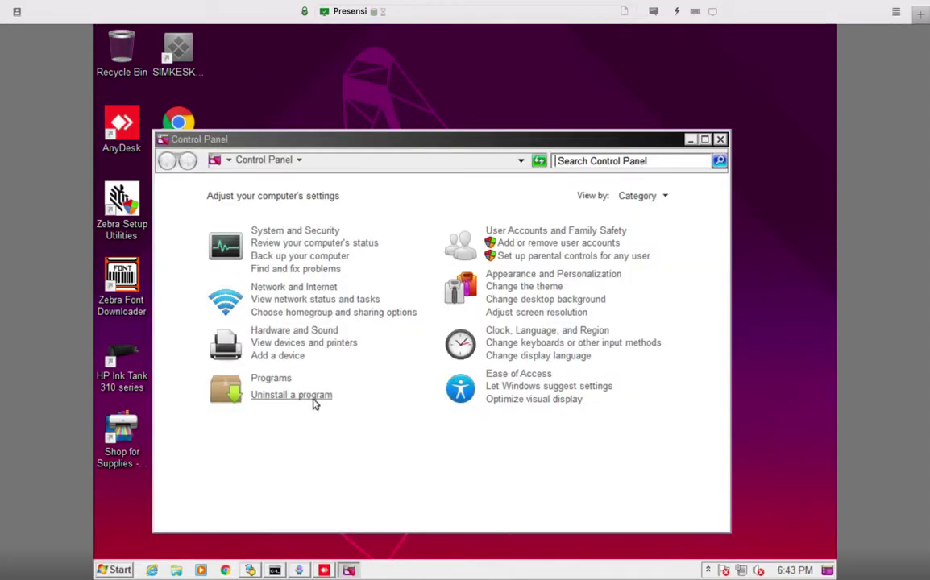
pyautogui.click(283, 379)
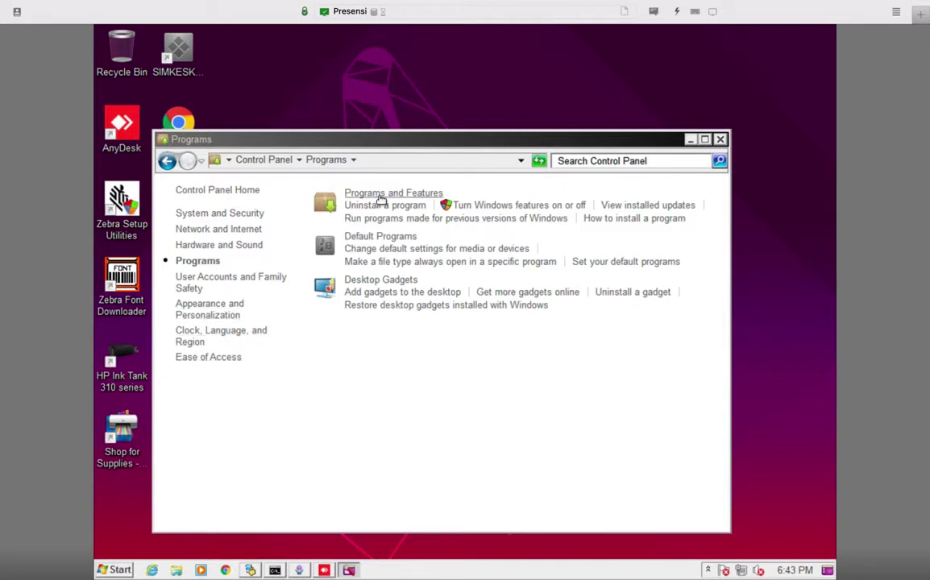
pyautogui.click(493, 206)
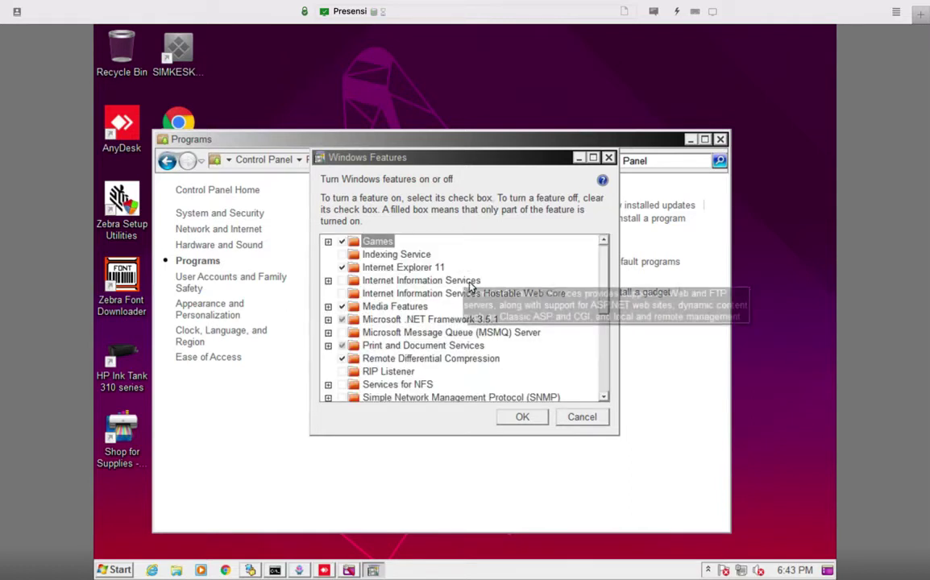
# - Check the LPD Print Service feature under Print and Document Services, accept the Windows Features settings, and close the Programs window
pyautogui.click(604, 397)
pyautogui.moveTo(605, 398); pyautogui.dragTo(605, 398)
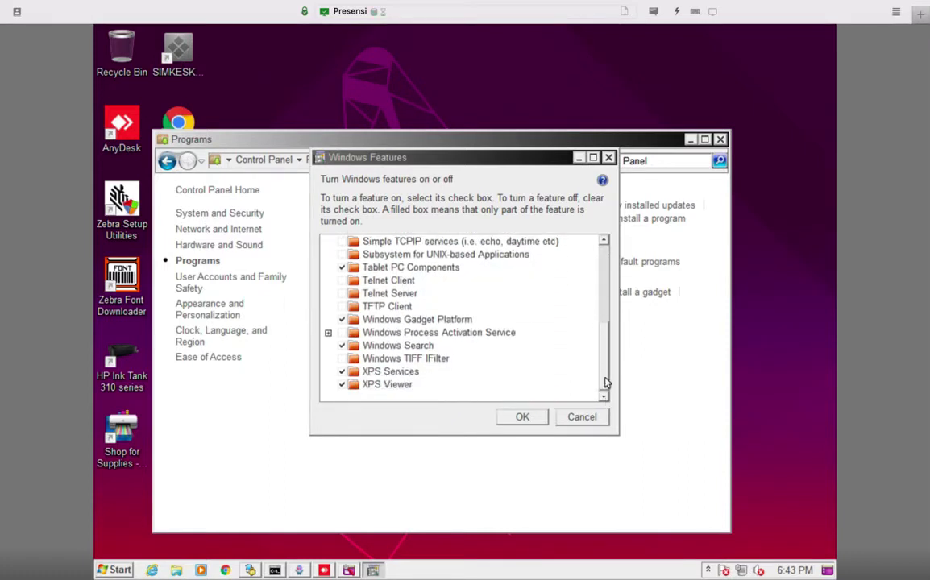
pyautogui.moveTo(606, 353); pyautogui.dragTo(605, 314)
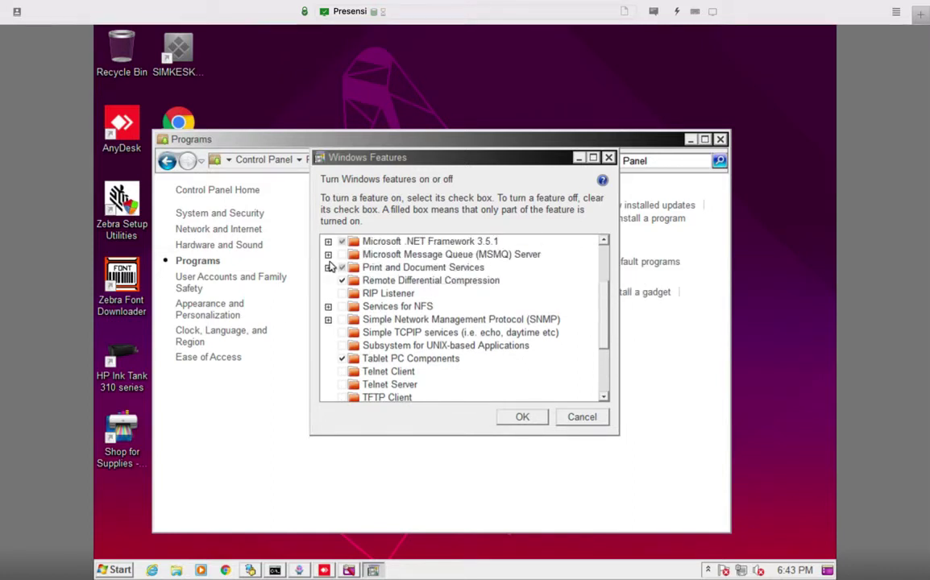
pyautogui.click(328, 268)
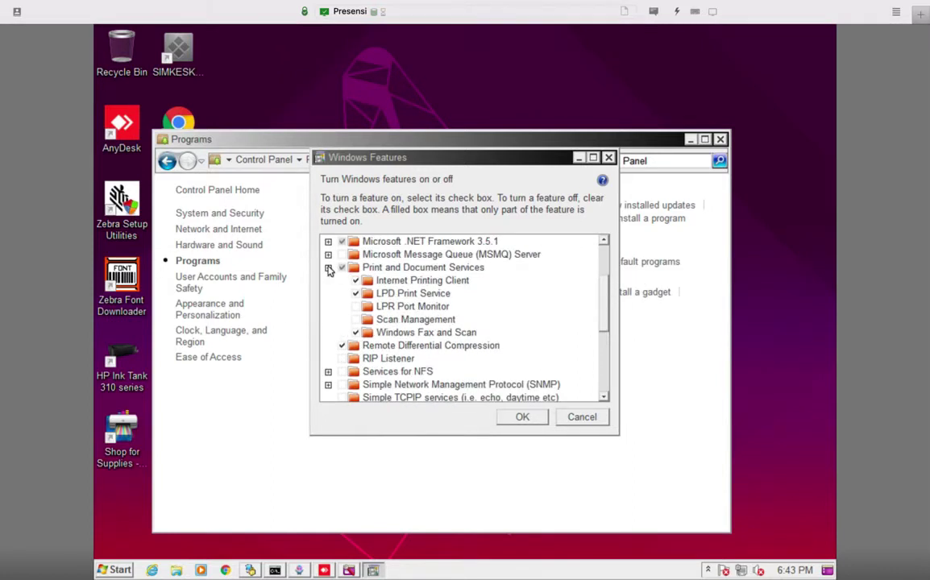
pyautogui.click(412, 295)
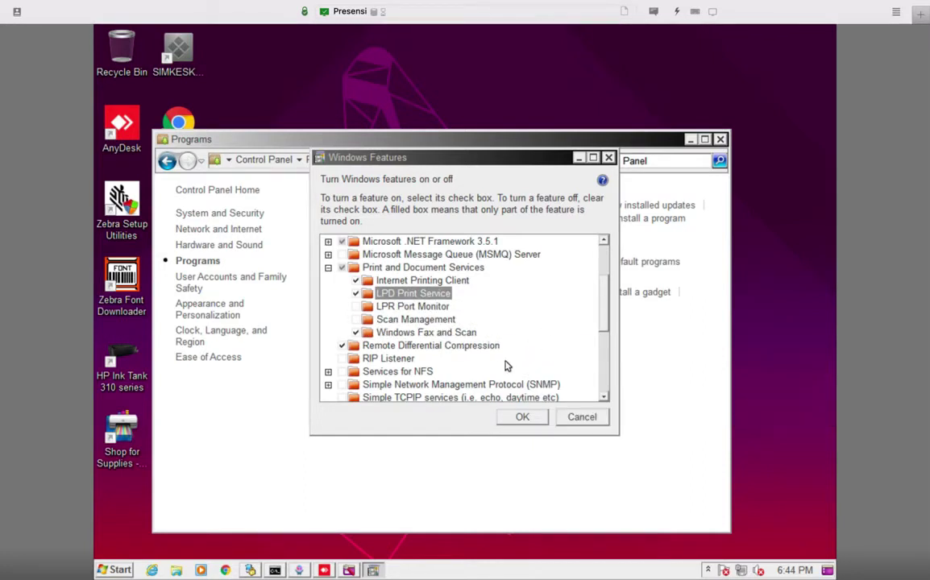
pyautogui.click(536, 417)
pyautogui.click(722, 141)
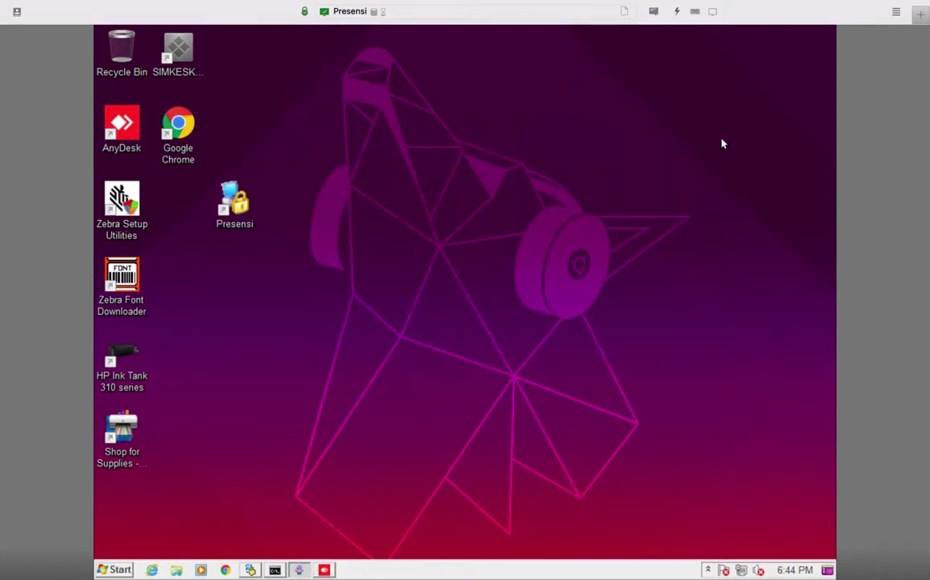
# - Search for "sharing", open Network and Sharing Center, and review the advanced sharing settings through password protected sharing and HomeGroup connections
pyautogui.moveTo(125, 577)
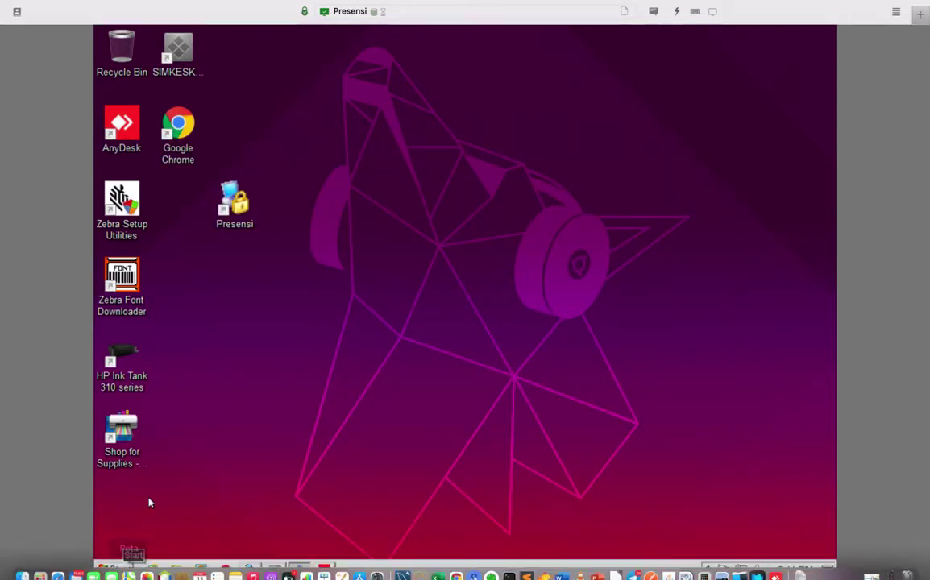
pyautogui.click(120, 569)
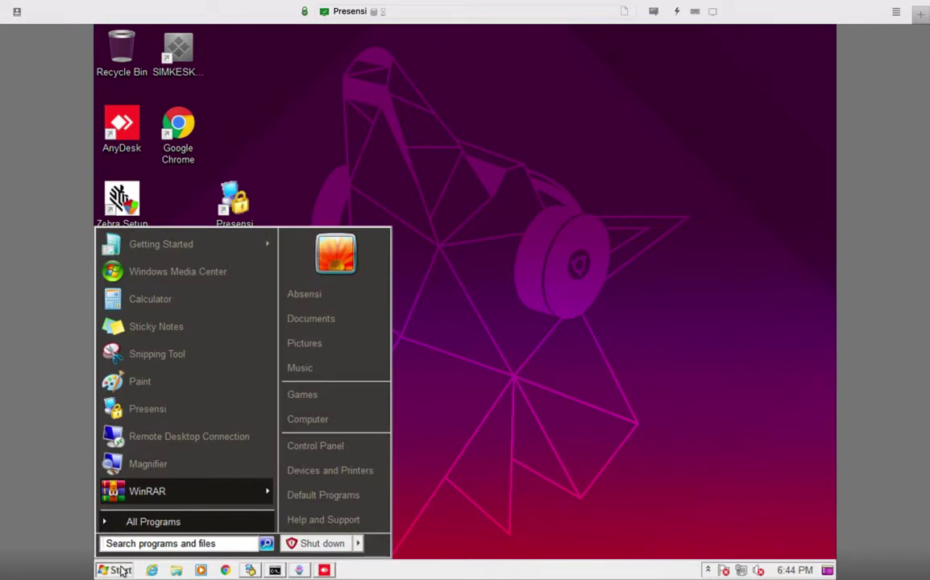
pyautogui.write('sharing')
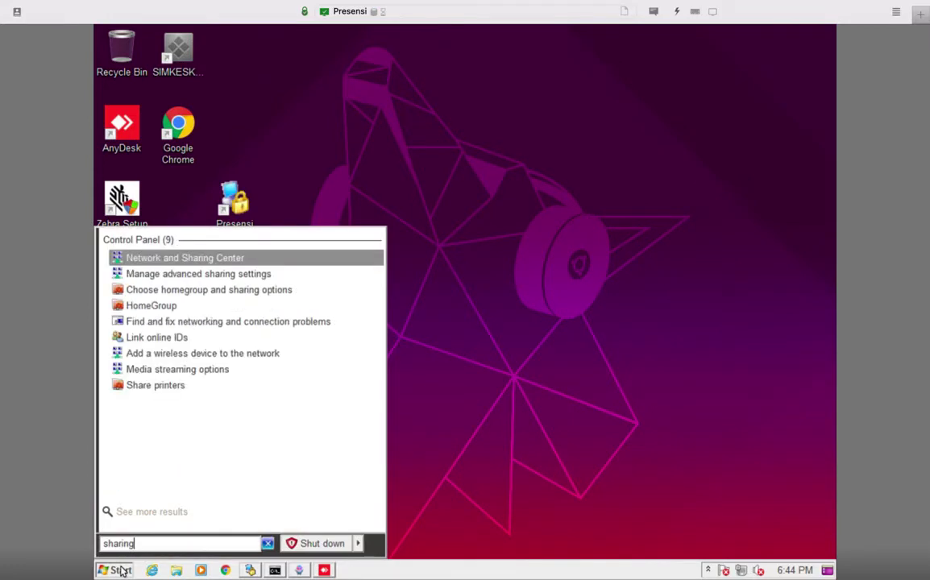
pyautogui.click(210, 261)
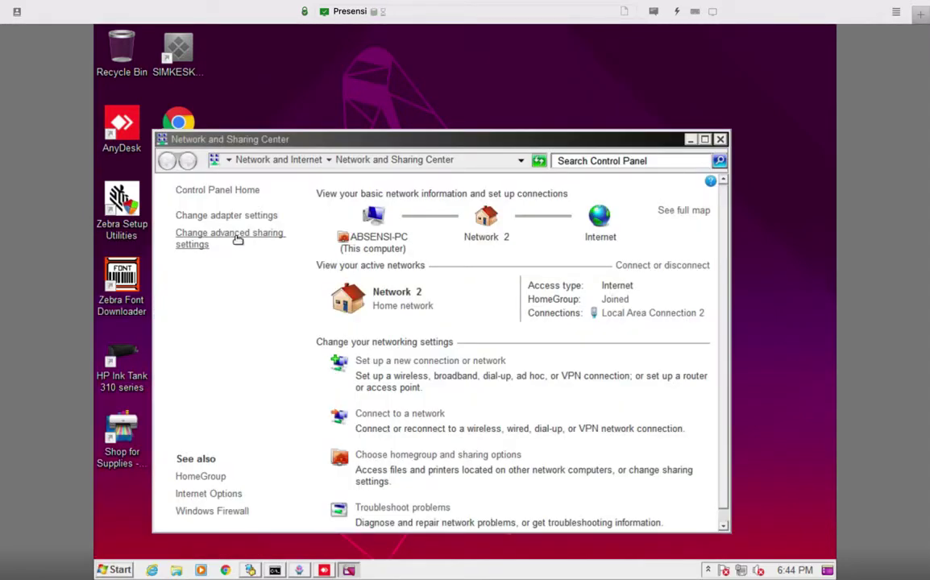
pyautogui.click(234, 235)
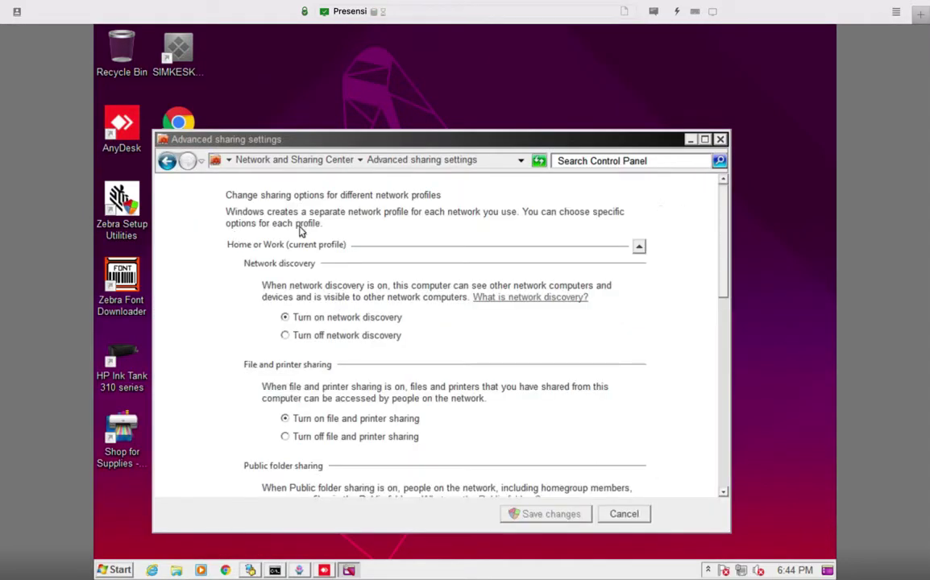
pyautogui.click(705, 140)
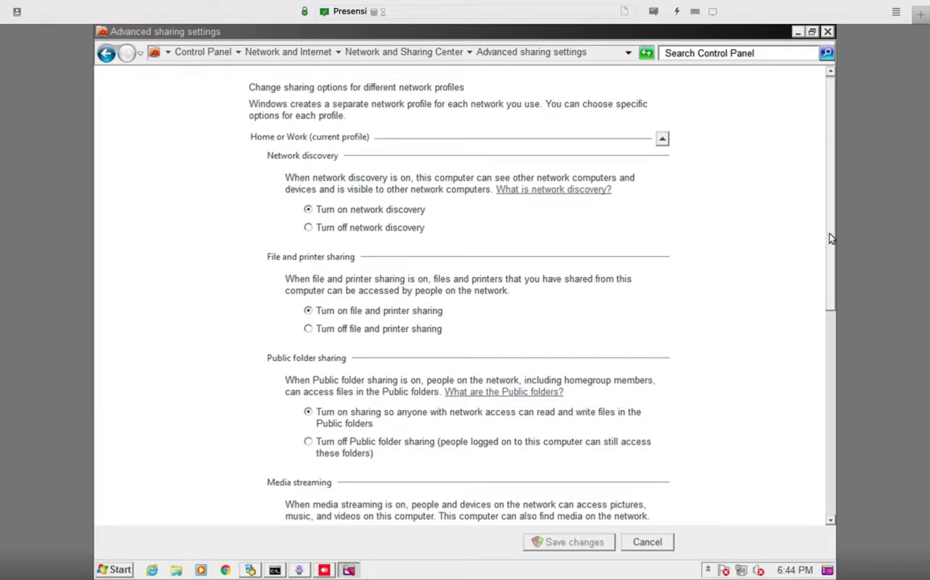
pyautogui.moveTo(831, 238); pyautogui.dragTo(844, 460)
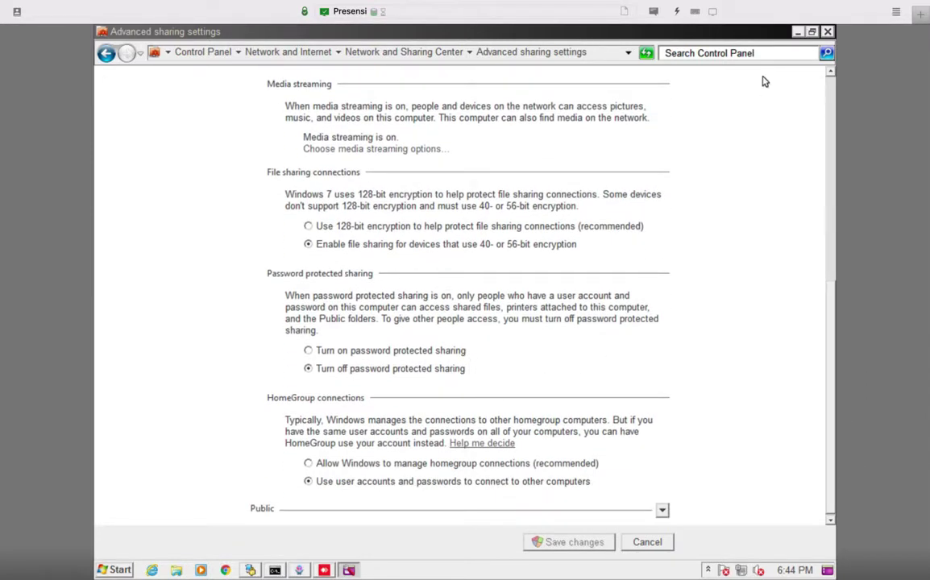
# - Close the advanced sharing settings and open the remote computer's Control Panel again
pyautogui.click(828, 32)
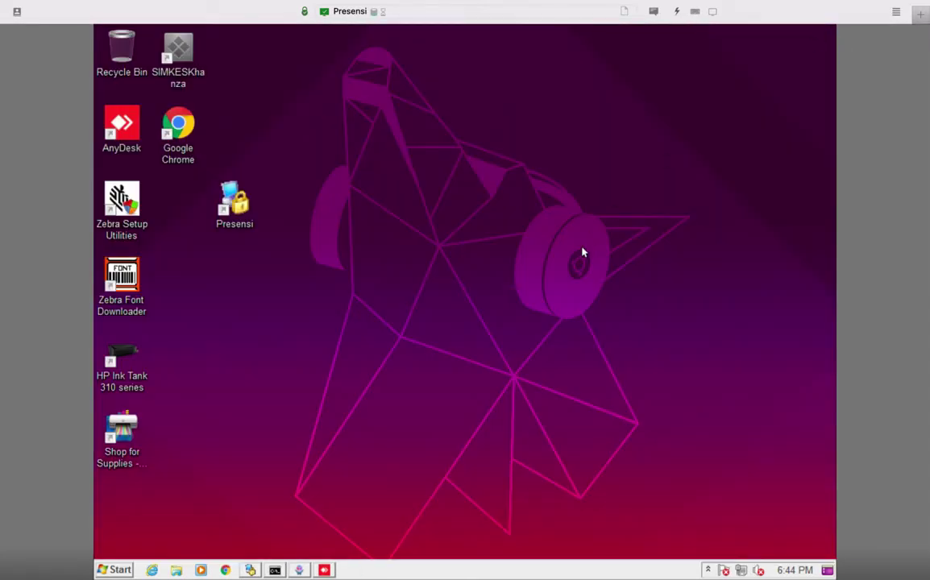
pyautogui.click(117, 571)
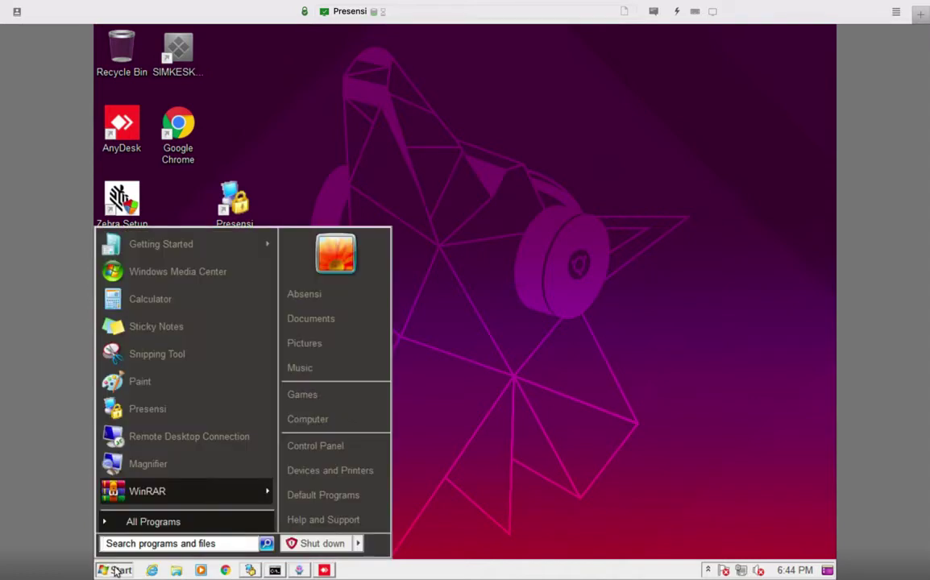
pyautogui.click(316, 448)
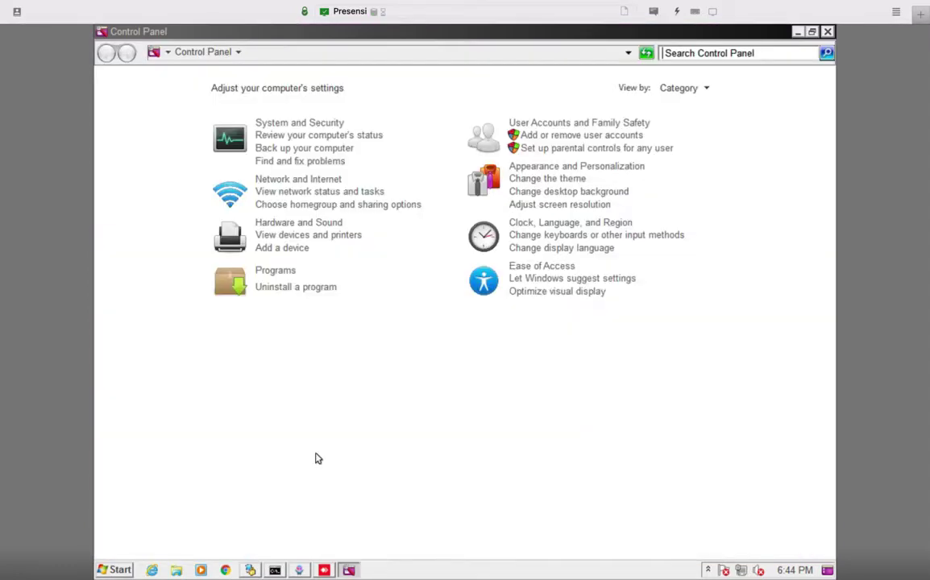
pyautogui.click(737, 53)
pyautogui.write('sharing')
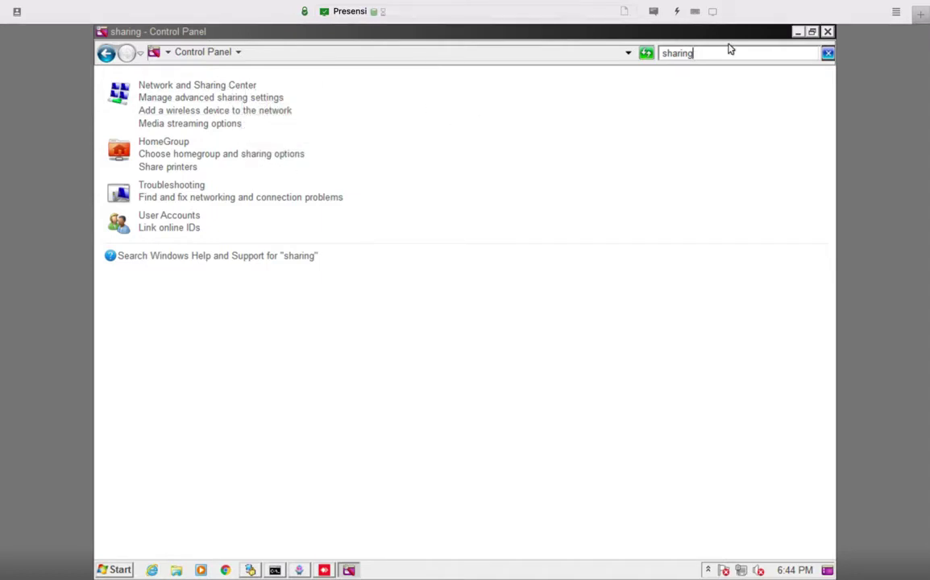
pyautogui.press('BackSpace')
pyautogui.press('BackSpace')
pyautogui.press('BackSpace')
pyautogui.press('BackSpace')
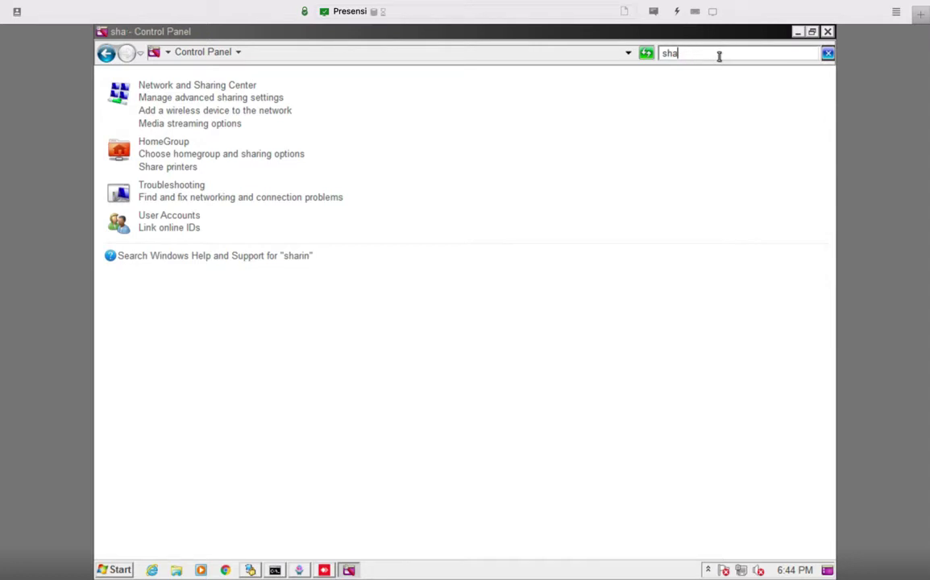
pyautogui.press('BackSpace')
pyautogui.press('BackSpace')
pyautogui.press('BackSpace')
# - Search Control Panel for "firewa" and open Windows Firewall
pyautogui.write('firew')
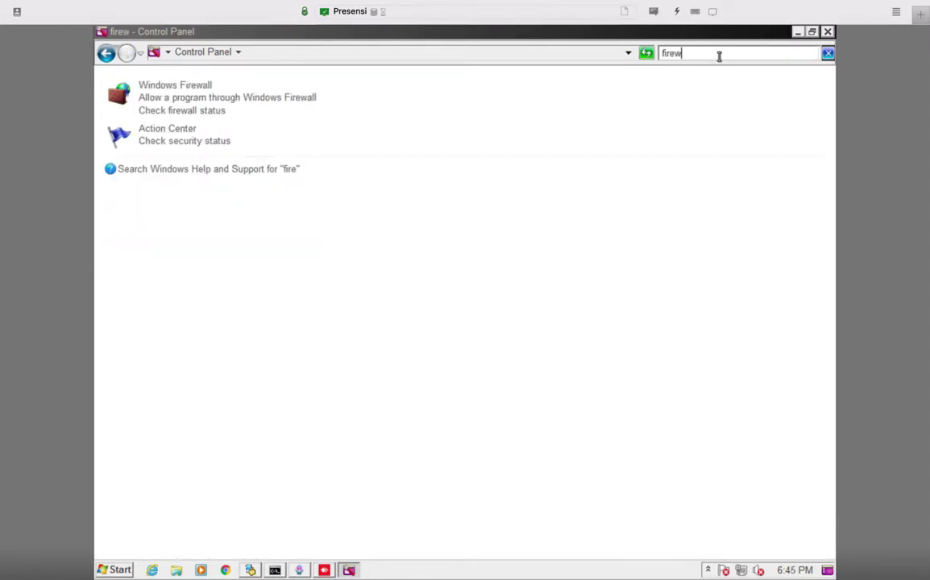
pyautogui.write('a')
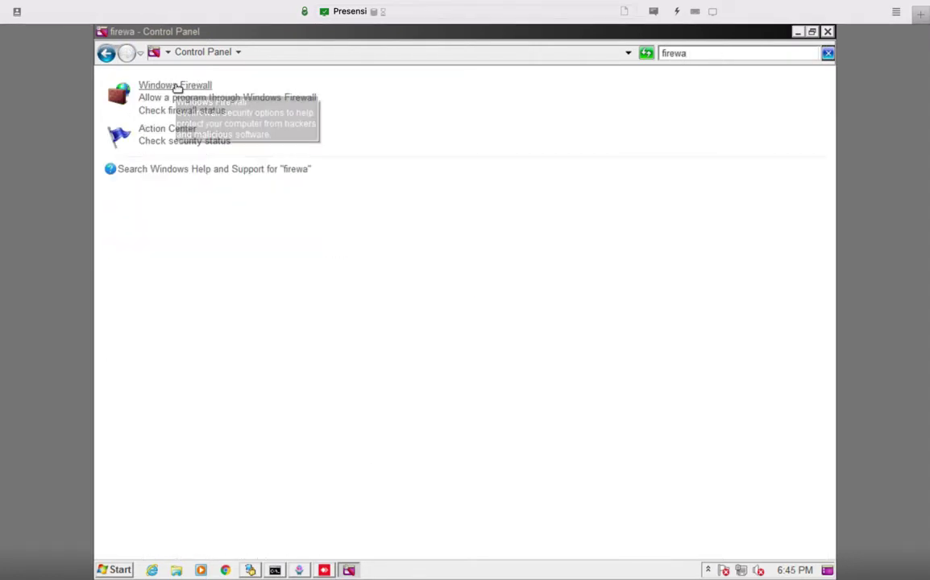
pyautogui.click(177, 85)
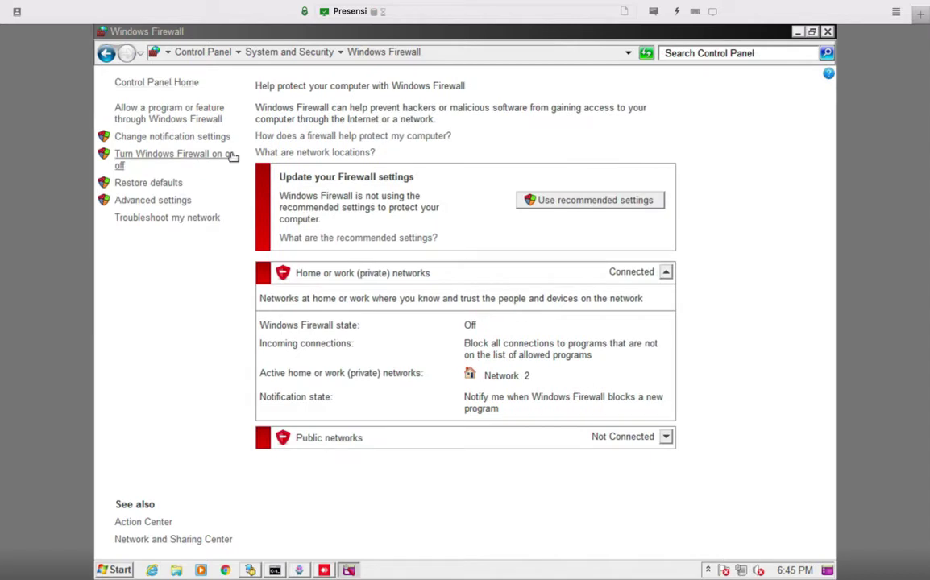
# - Review the programs allowed through Windows Firewall, including LPD Service and File and Printer Sharing, then cancel and close the window
pyautogui.click(203, 119)
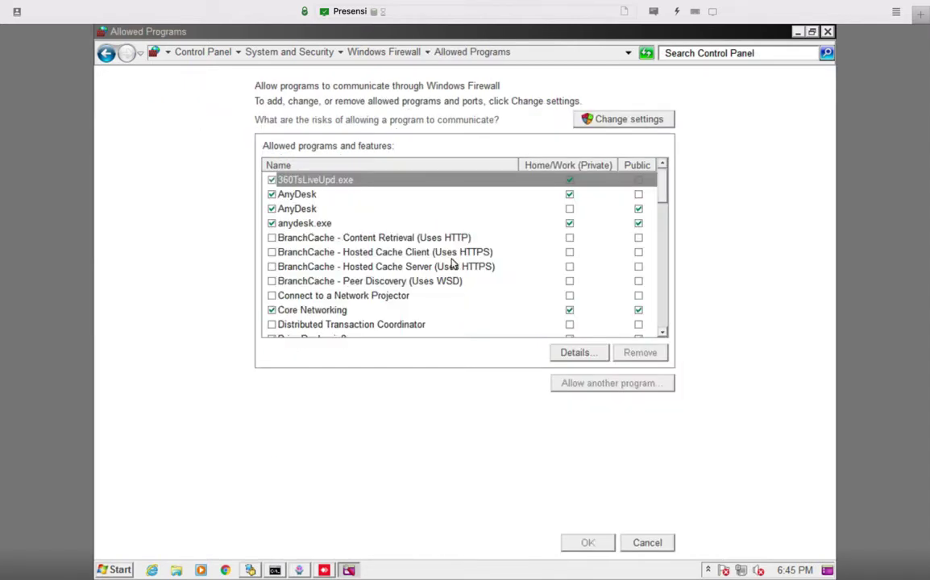
pyautogui.scroll(-5, 450, 263)
pyautogui.scroll(-5, 450, 263)
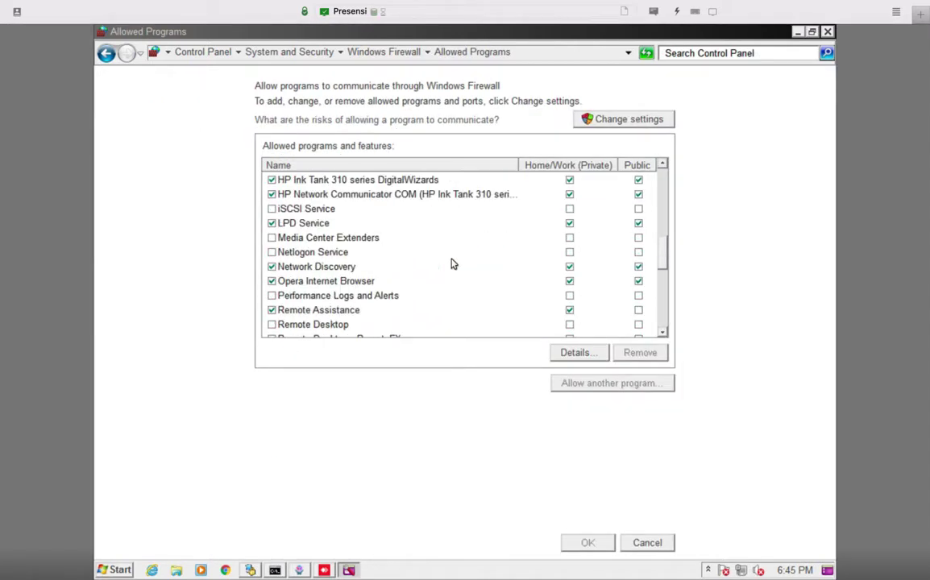
pyautogui.scroll(-2, 452, 263)
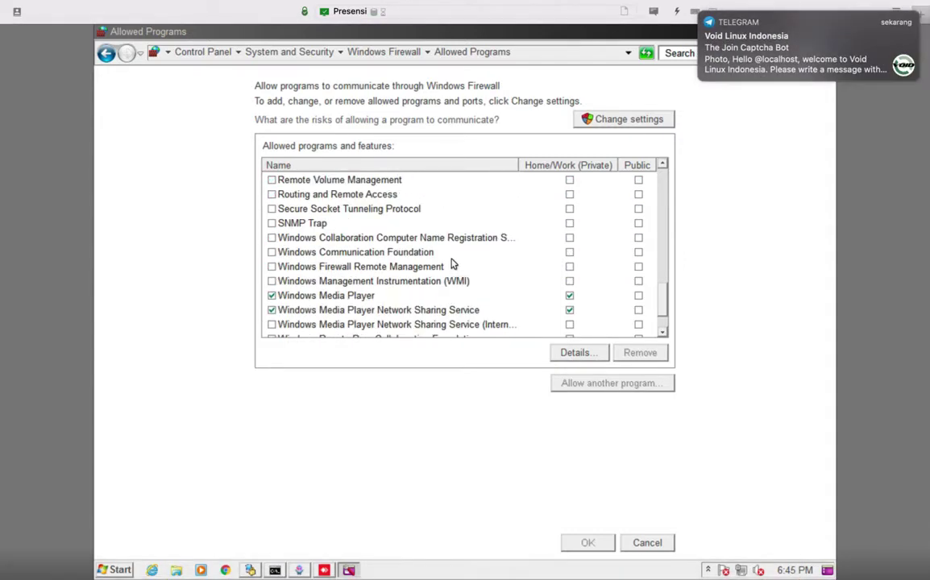
pyautogui.click(662, 164)
pyautogui.click(662, 165)
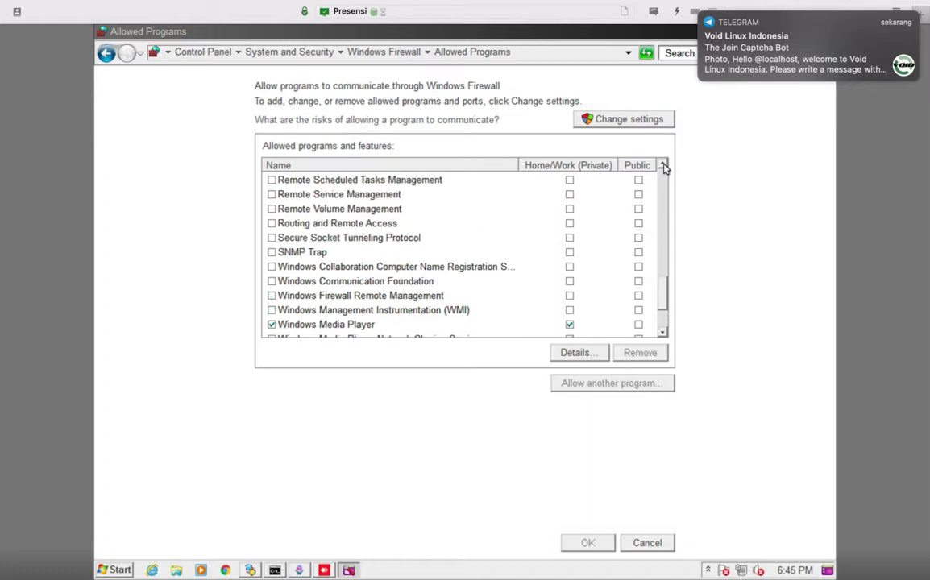
pyautogui.click(663, 165)
pyautogui.click(663, 164)
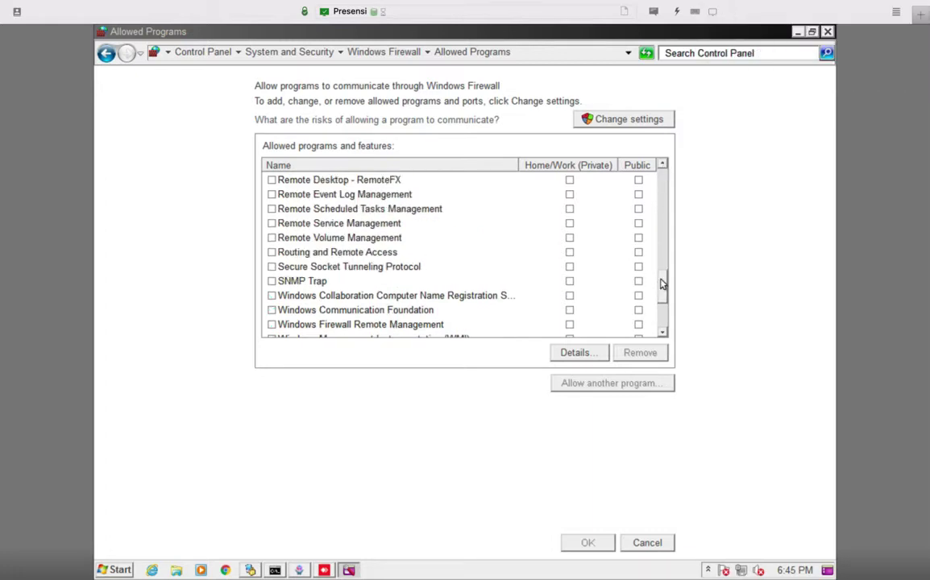
pyautogui.moveTo(661, 282); pyautogui.dragTo(651, 223)
pyautogui.scroll(1, 662, 252)
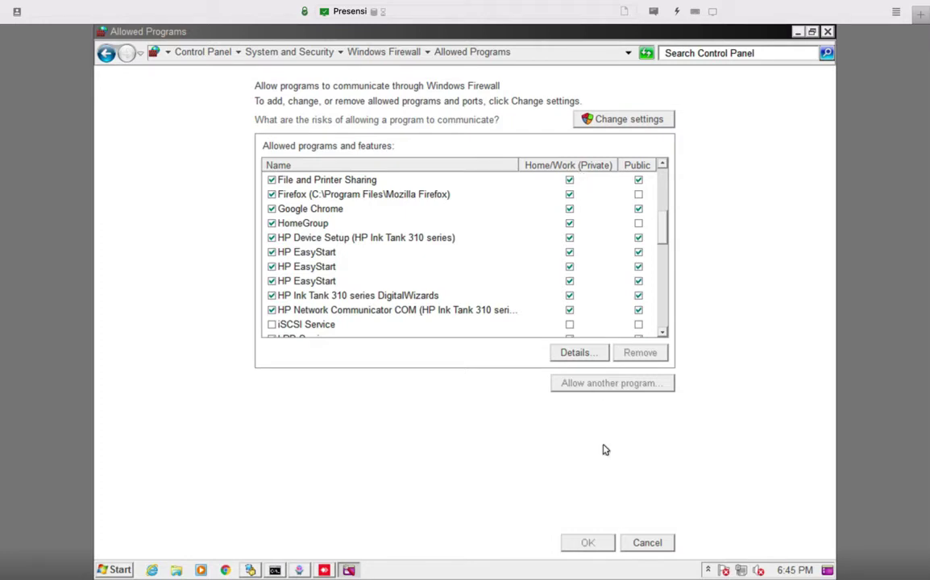
pyautogui.click(647, 544)
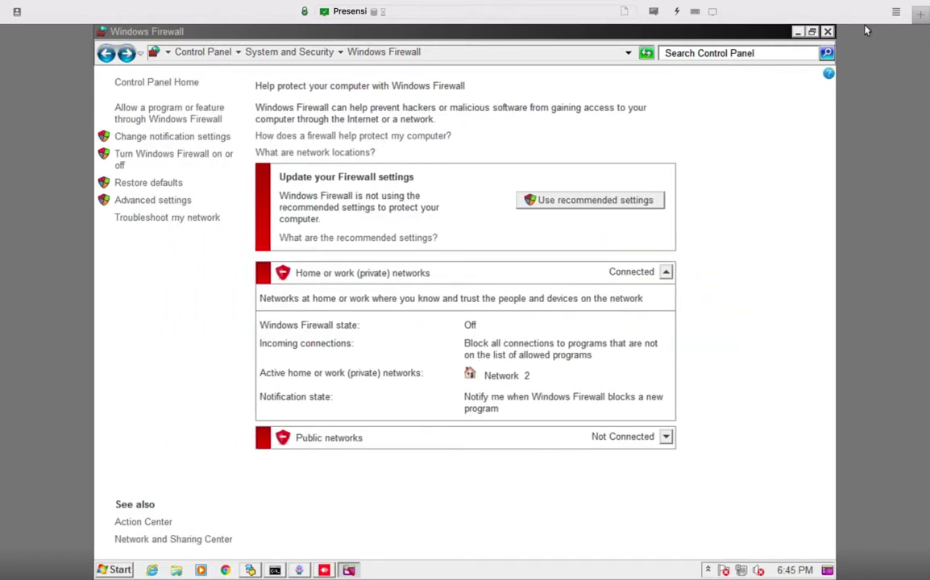
pyautogui.hotkey('alt', 'F4')
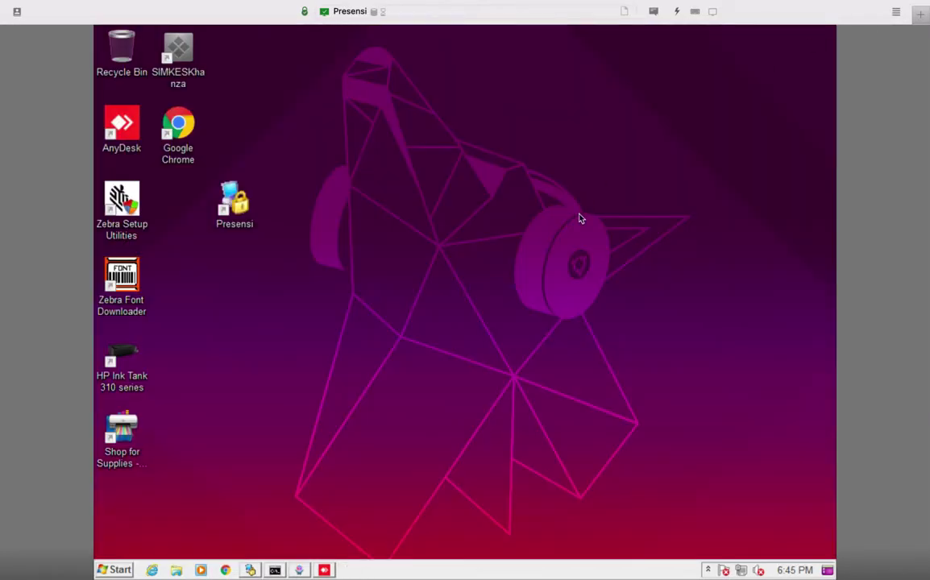
# - Leave the full-screen Windows session and connect AnyDesk to the remote desk at 192.168.88.246
pyautogui.moveTo(498, 4)
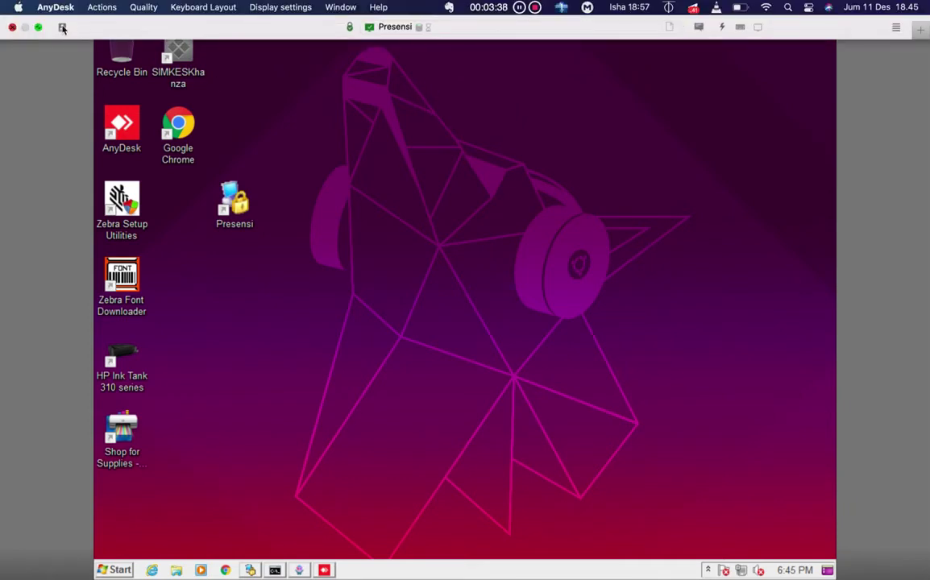
pyautogui.hotkey('ctrl', 'Left')
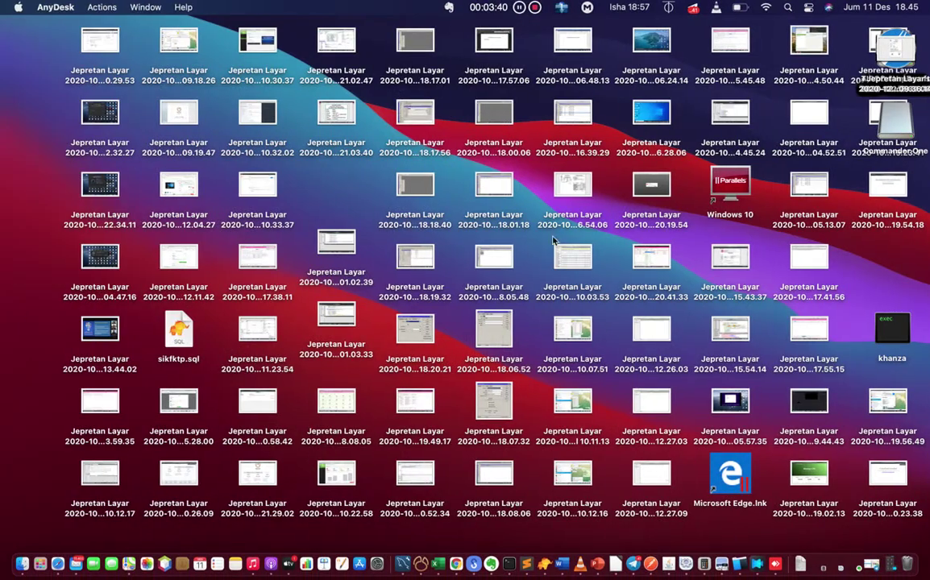
pyautogui.click(776, 567)
pyautogui.click(533, 127)
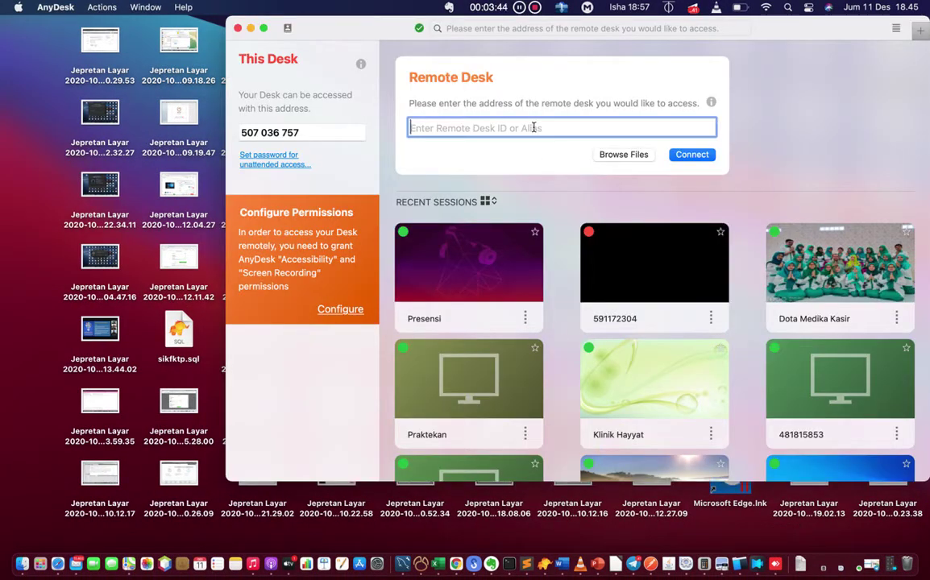
pyautogui.write('192.1')
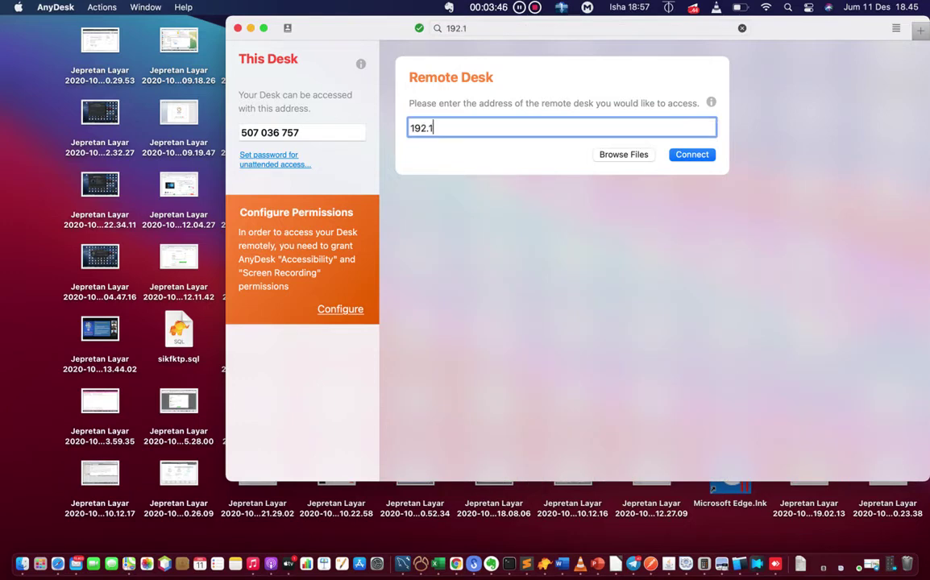
pyautogui.write('68.88.246')
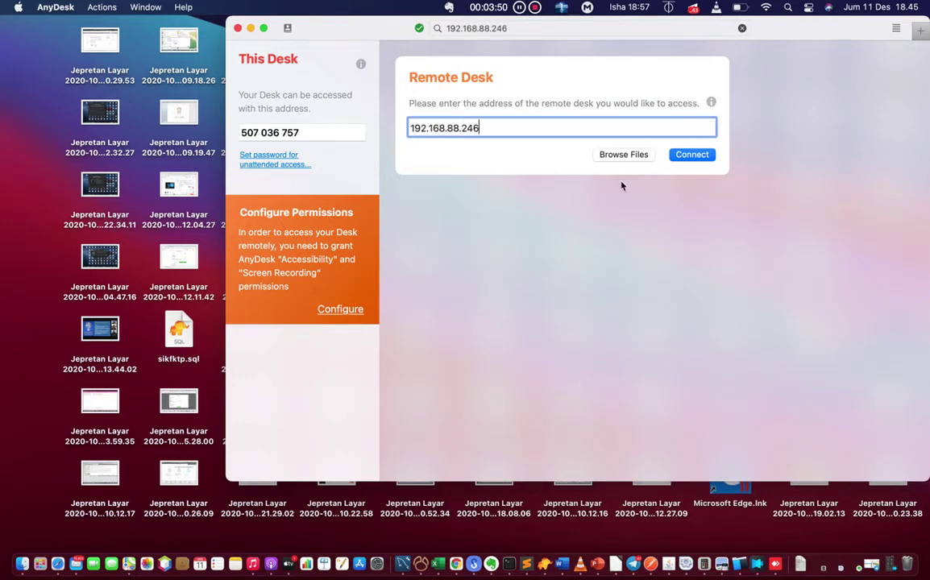
pyautogui.click(712, 154)
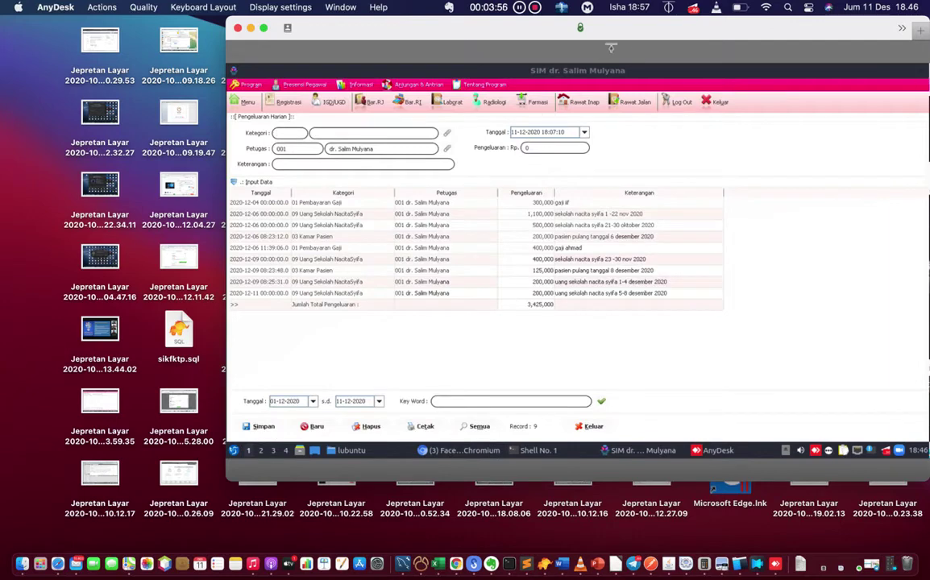
# - Minimize the SIM application, close Chromium and the lubuntu file manager, and make the remote session full screen
pyautogui.click(716, 102)
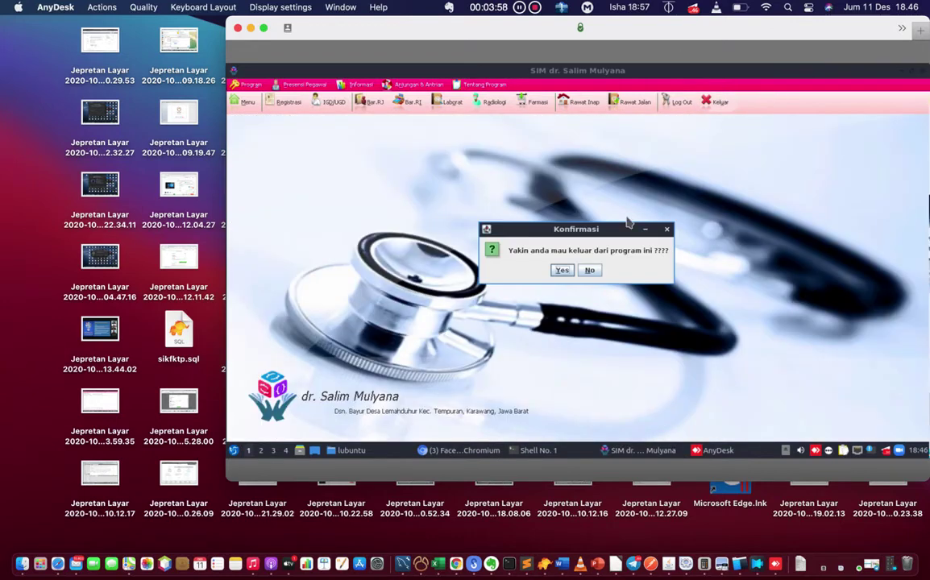
pyautogui.click(589, 271)
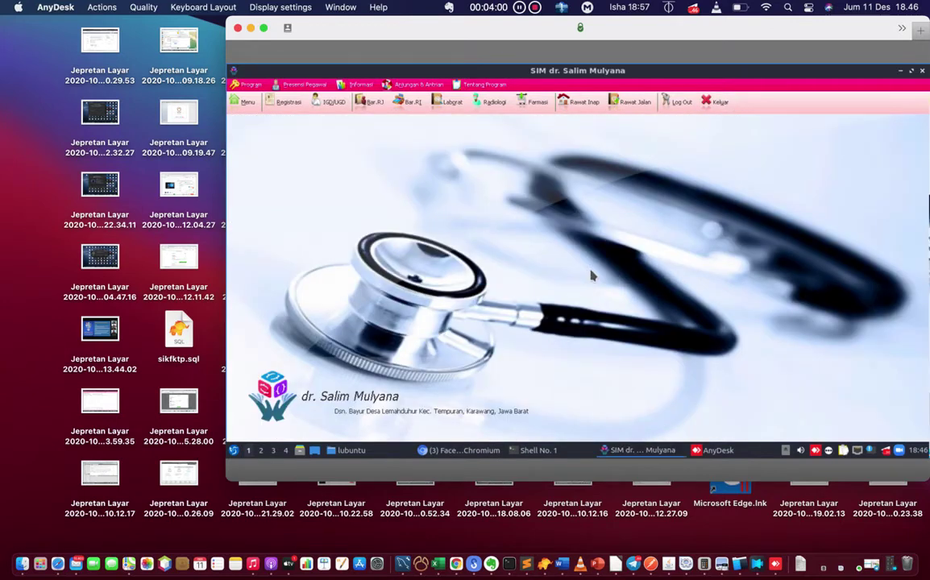
pyautogui.click(900, 73)
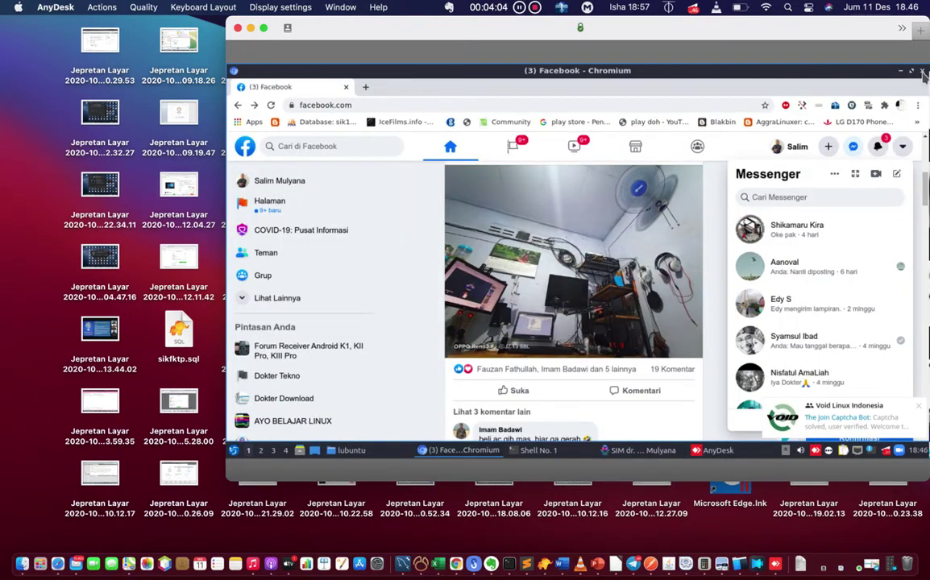
pyautogui.click(922, 72)
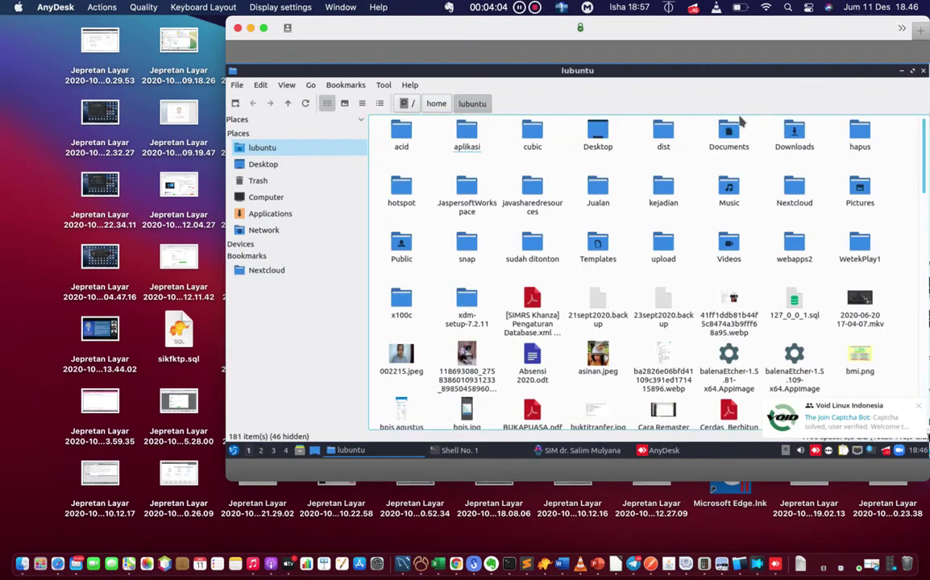
pyautogui.click(923, 72)
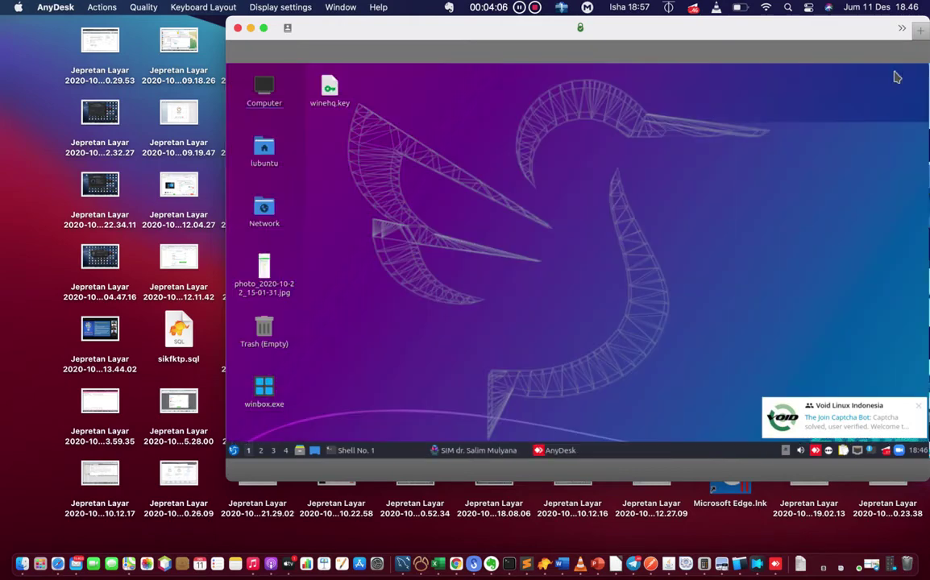
pyautogui.click(265, 28)
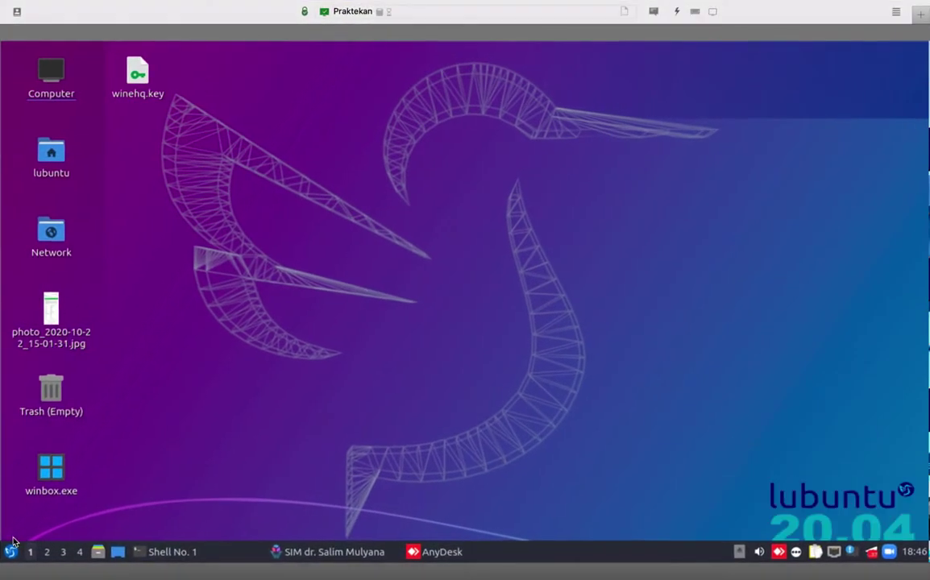
# - Search the Lubuntu applications for "print" and open the Printers configuration
pyautogui.click(11, 552)
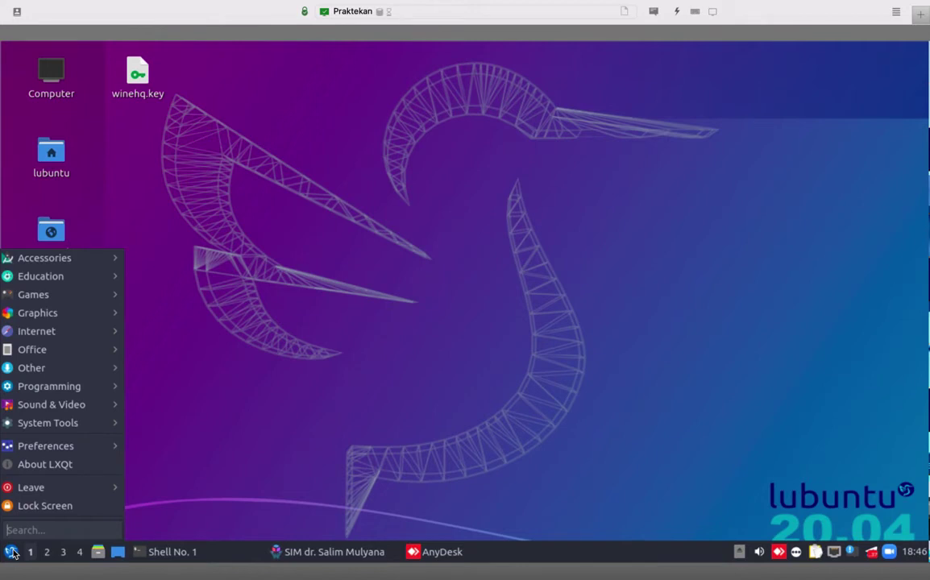
pyautogui.write('print')
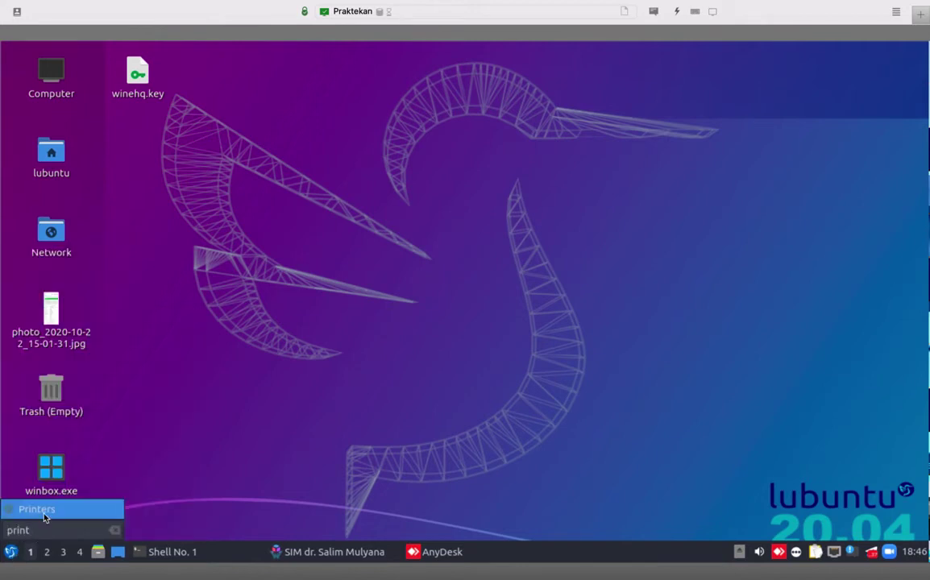
pyautogui.click(44, 516)
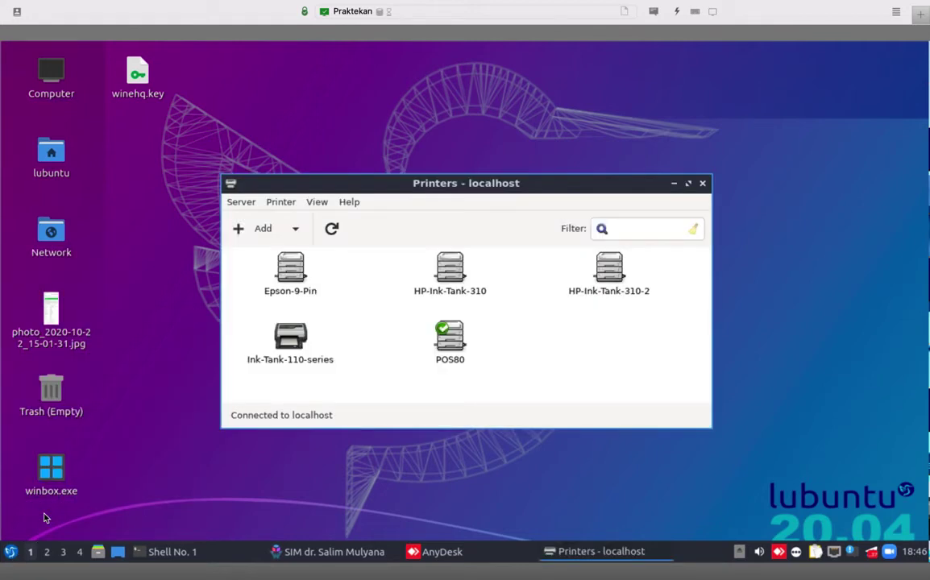
# - Start adding a new network printer using the LPD/LPR Host or Printer device type
pyautogui.click(267, 232)
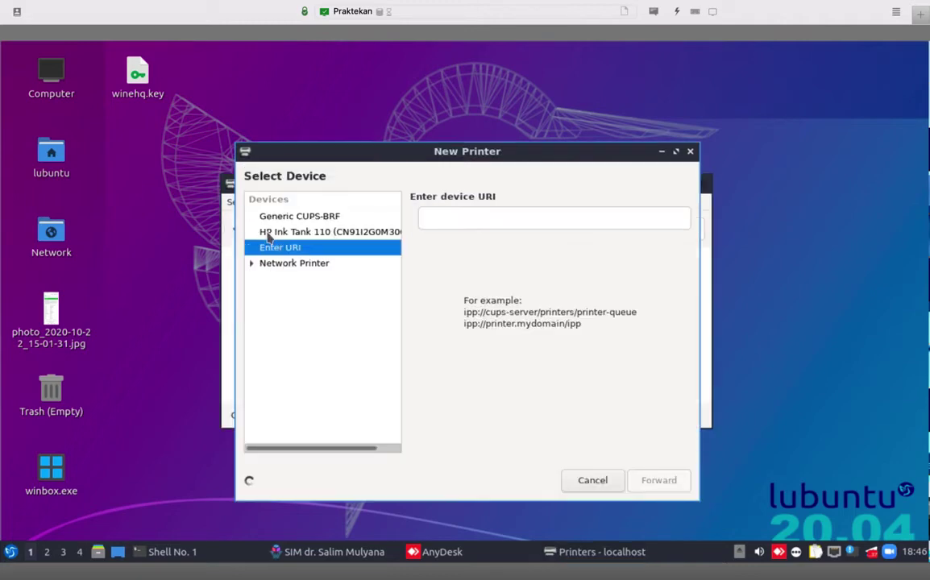
pyautogui.click(253, 266)
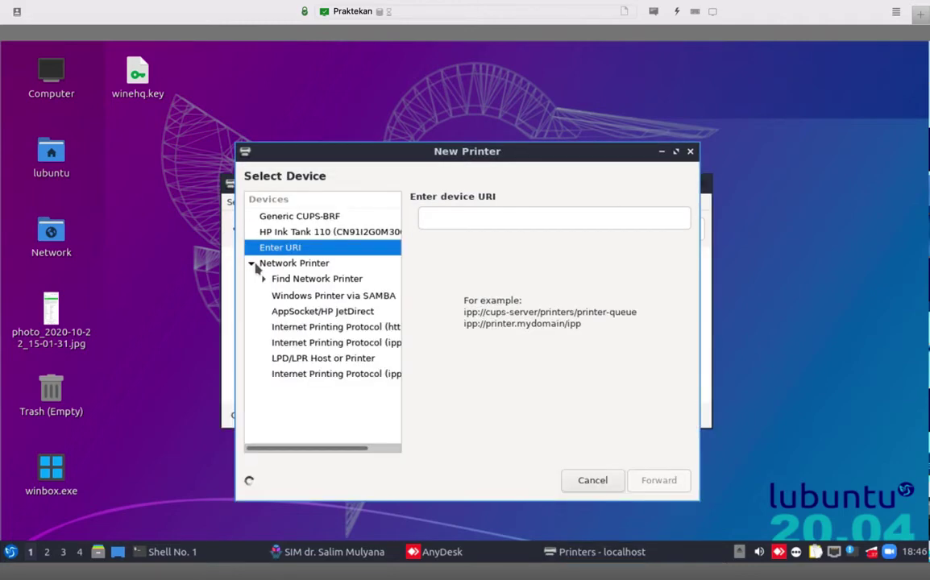
pyautogui.click(287, 362)
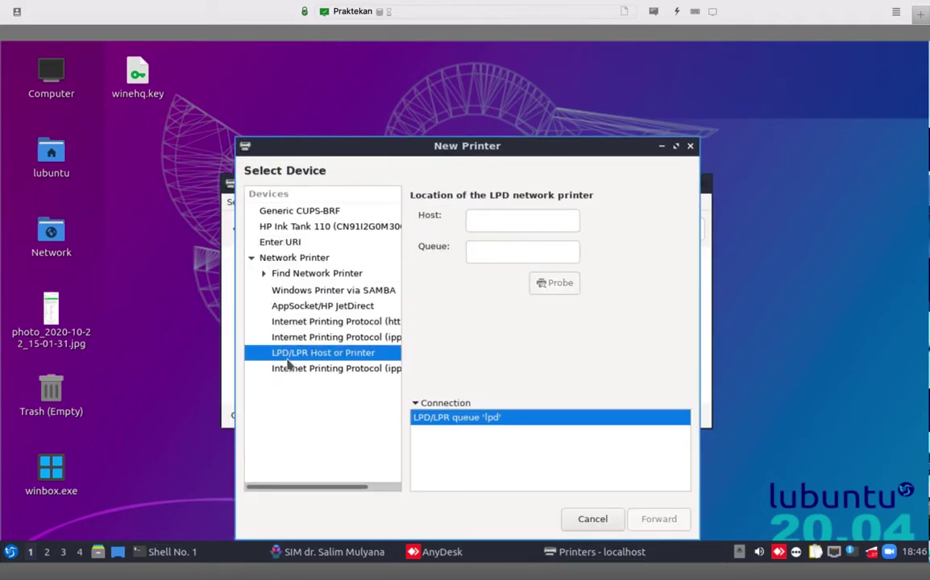
# - Set the LPD printer's host to 192.168.88.245 and its queue to epsonlx310, and probe it
pyautogui.click(488, 222)
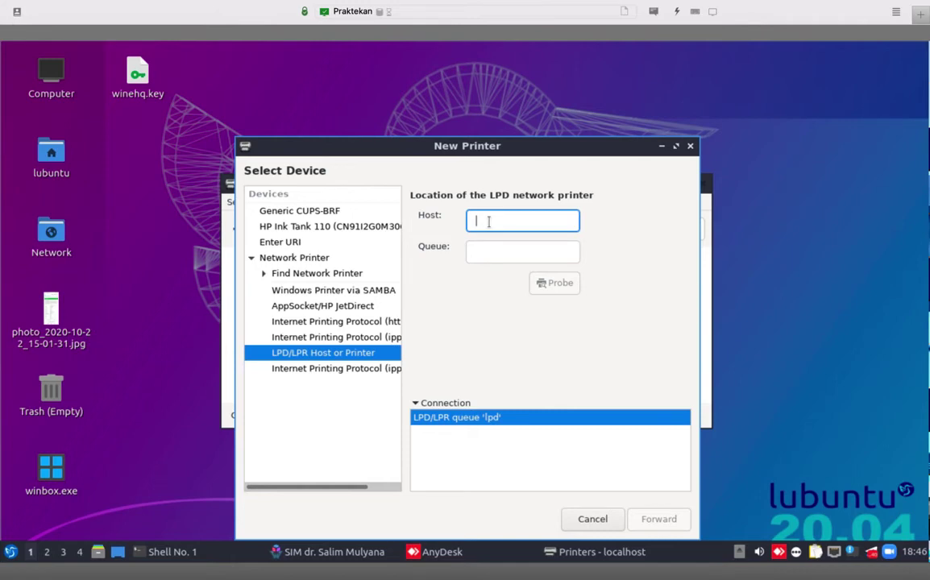
pyautogui.write('1')
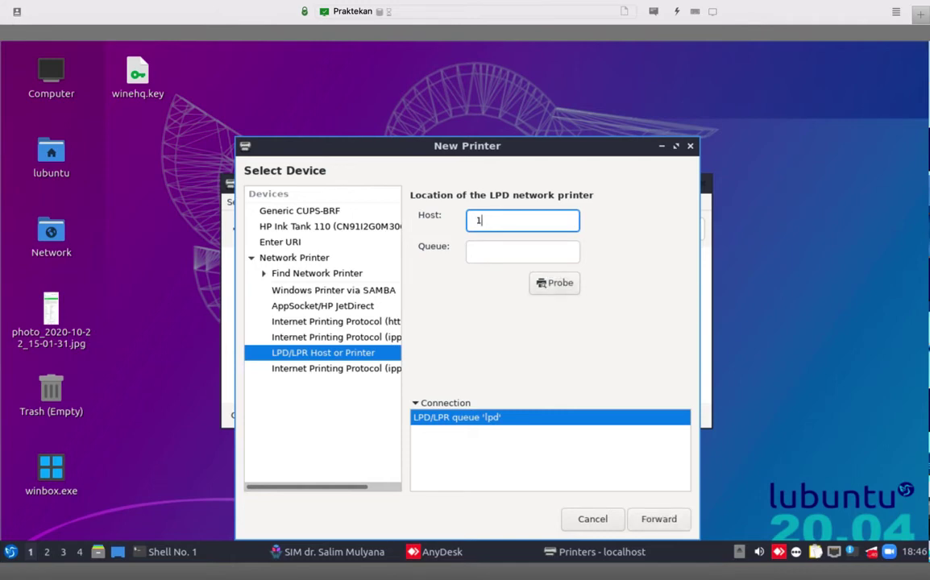
pyautogui.write('92.168.88.245')
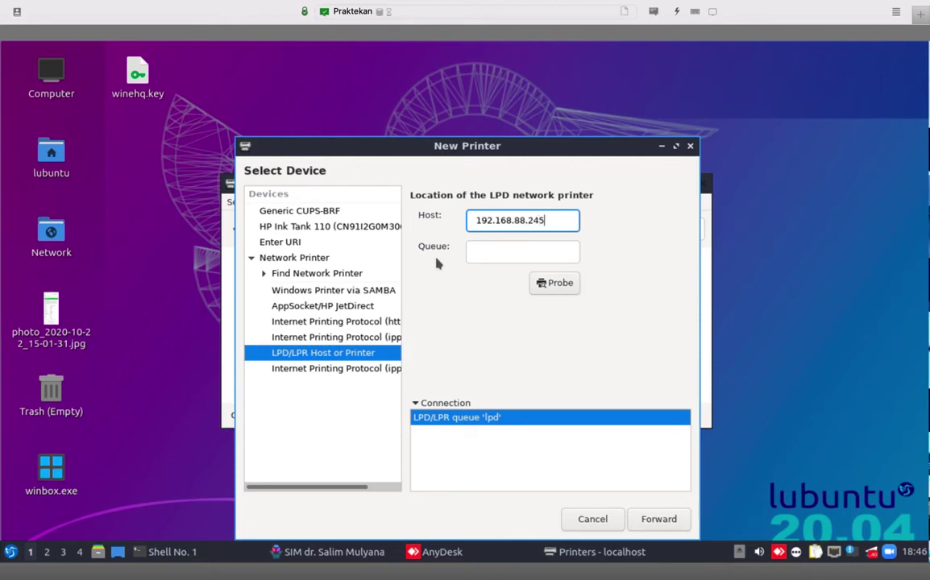
pyautogui.click(480, 254)
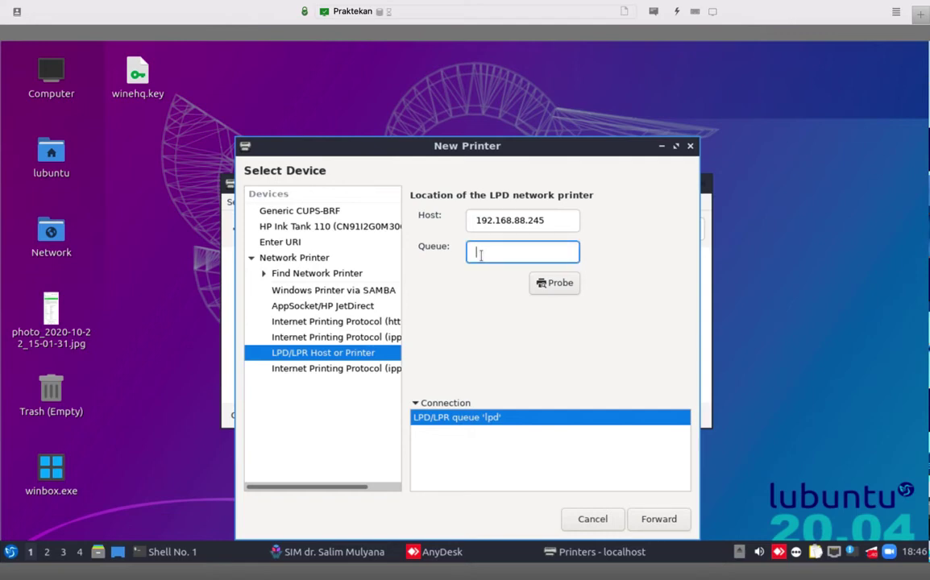
pyautogui.write('epsonlx310')
pyautogui.click(555, 283)
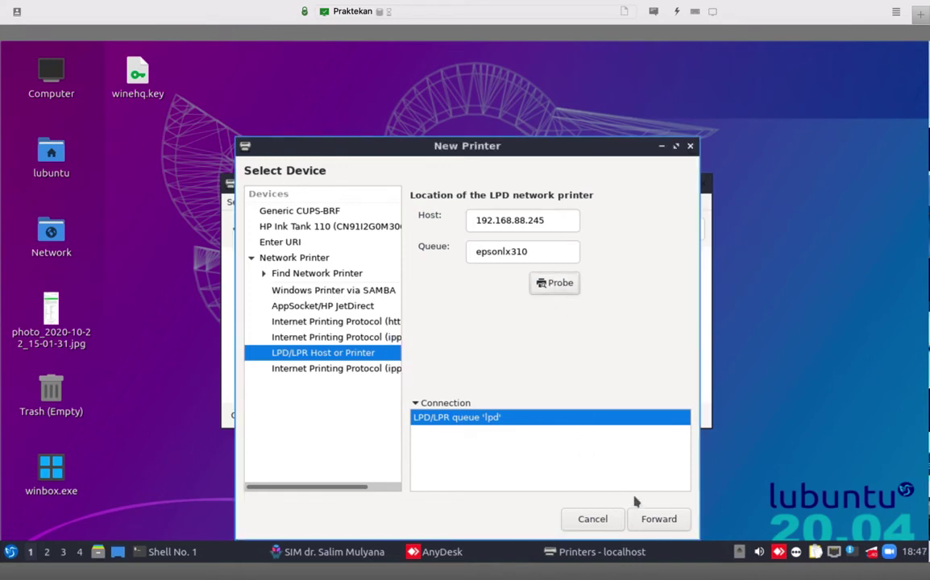
# - Choose the Epson 9-Pin driver from the printer database, continue to the printer description, and cancel adding the printer
pyautogui.click(653, 521)
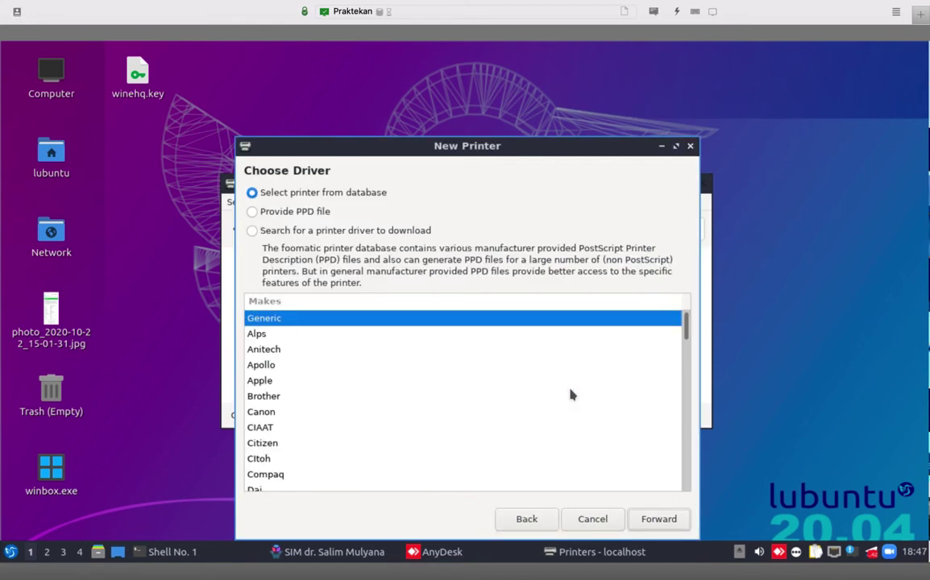
pyautogui.scroll(-5, 348, 355)
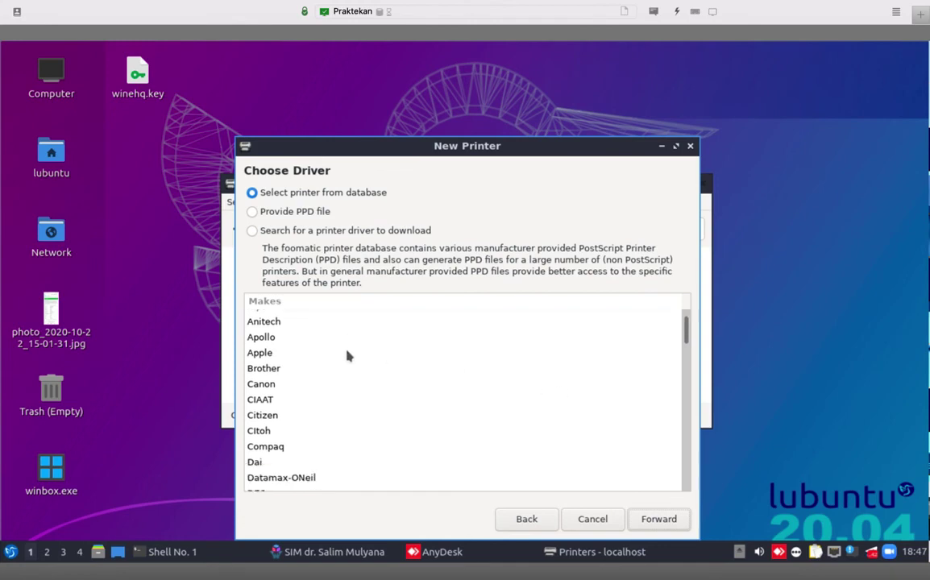
pyautogui.scroll(-1, 347, 356)
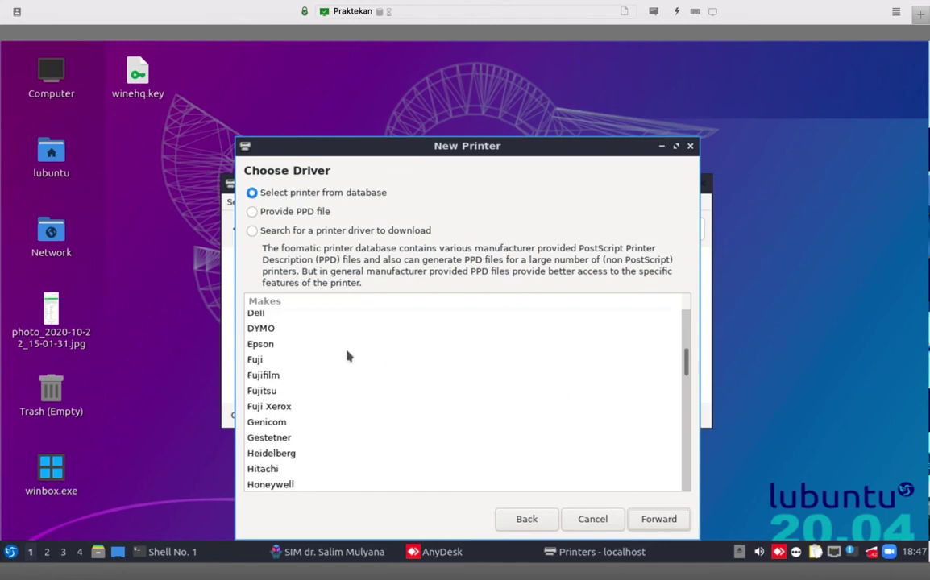
pyautogui.click(279, 348)
pyautogui.click(643, 522)
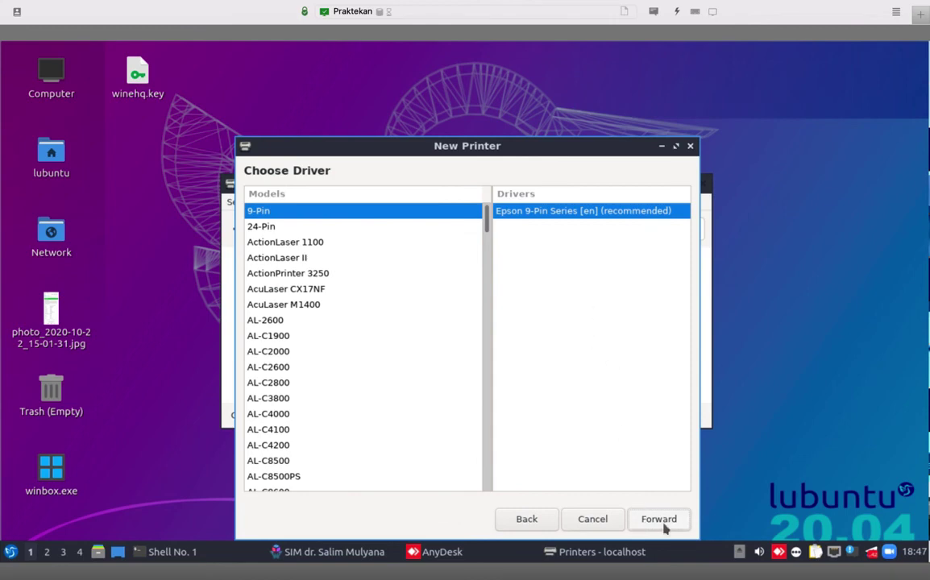
pyautogui.click(659, 520)
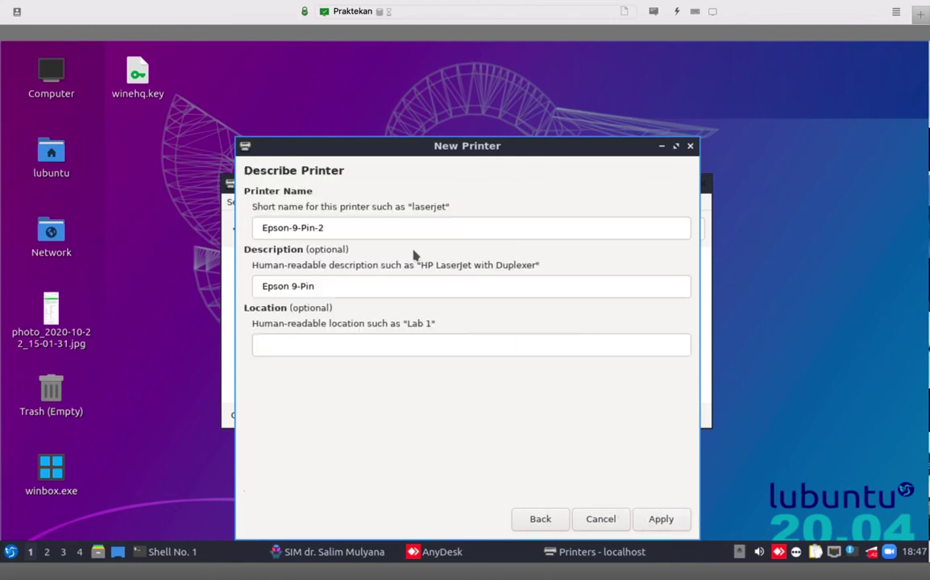
pyautogui.click(601, 520)
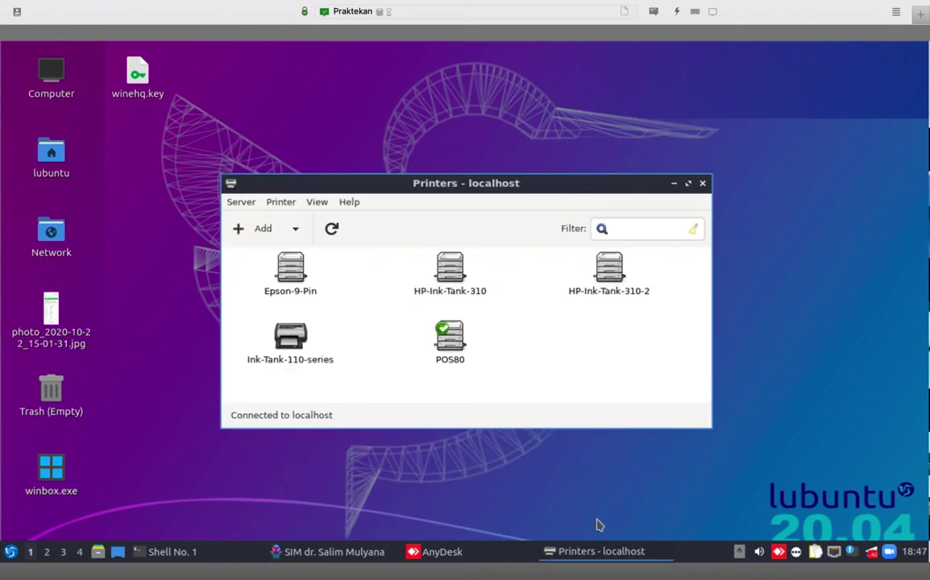
# - Look over the installed printers, including Epson-9-Pin and HP-Ink-Tank-310-2, and close the Printers window
pyautogui.click(290, 268)
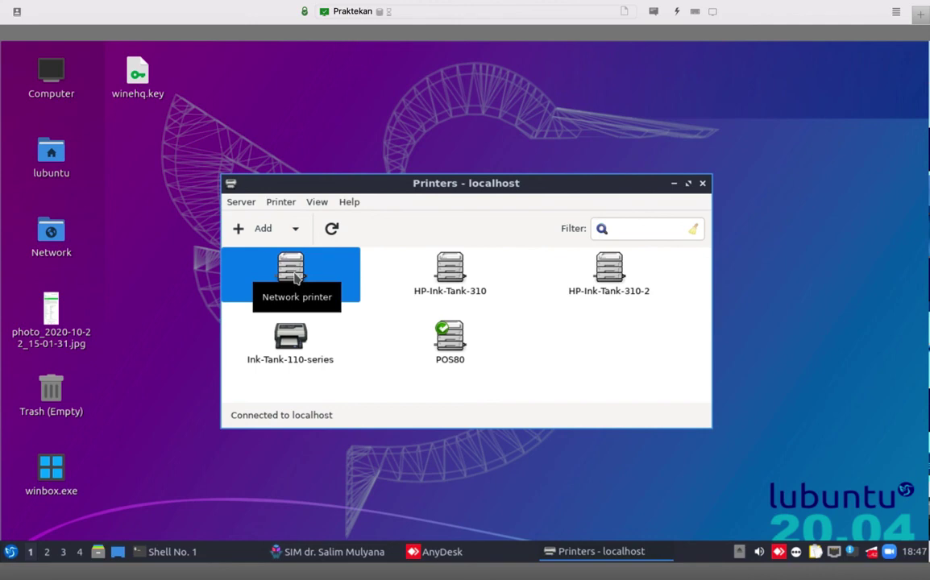
pyautogui.click(379, 337)
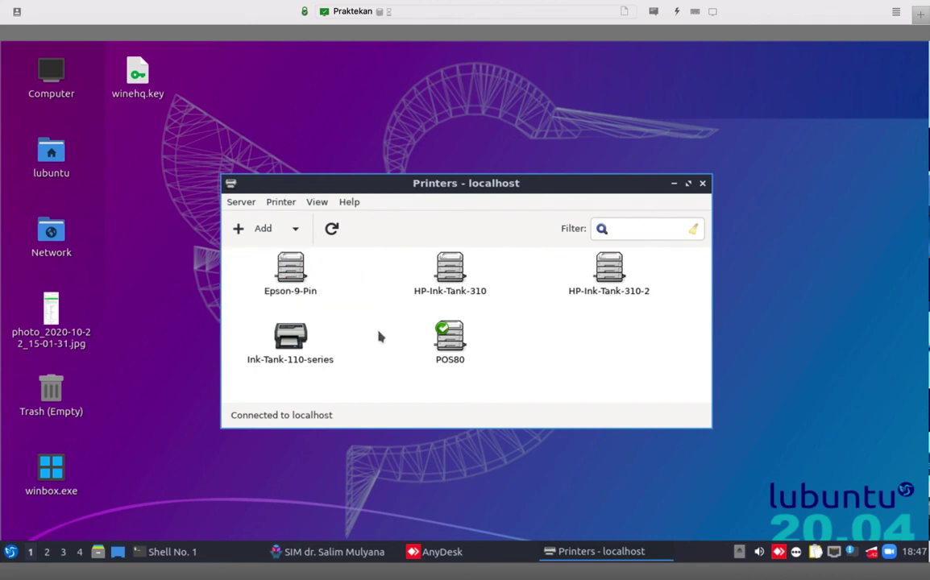
pyautogui.click(307, 282)
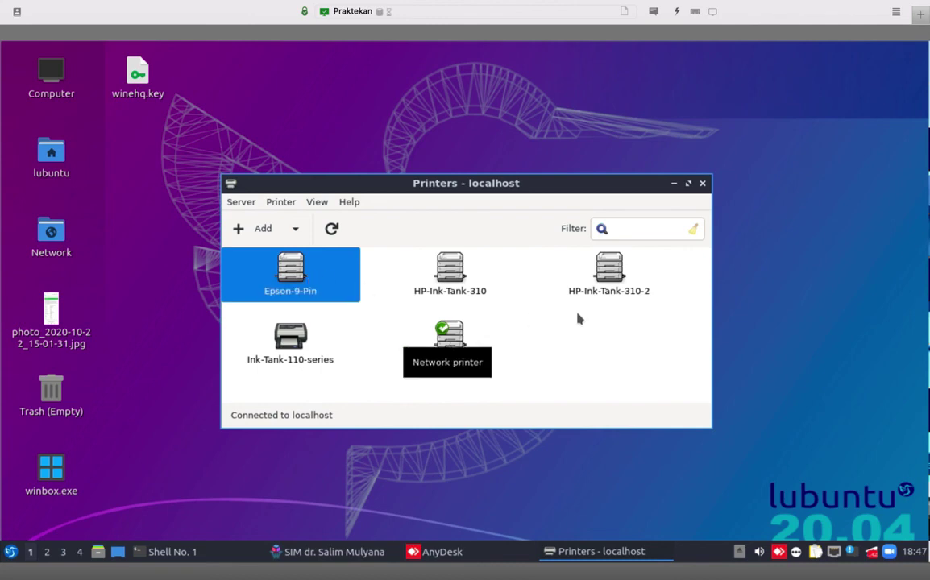
pyautogui.click(610, 272)
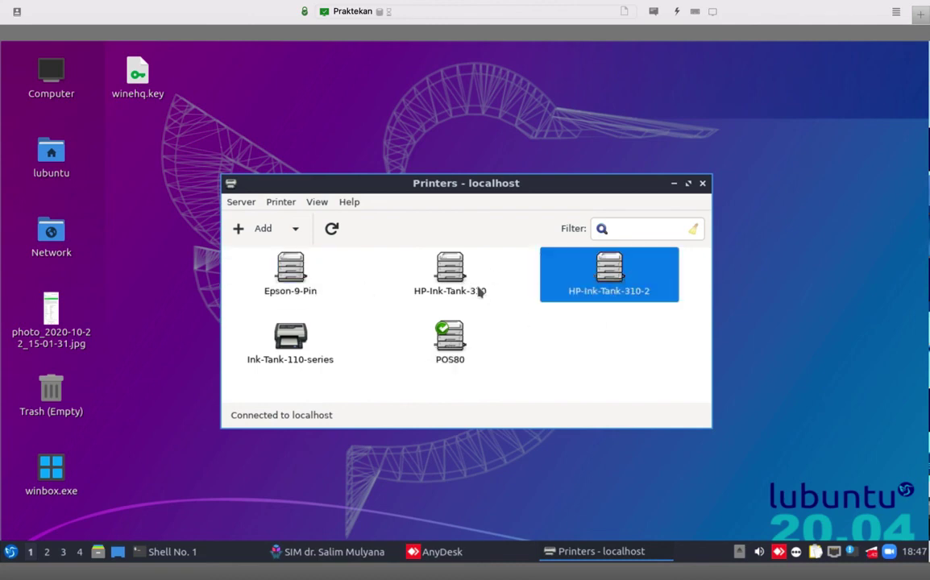
pyautogui.click(531, 347)
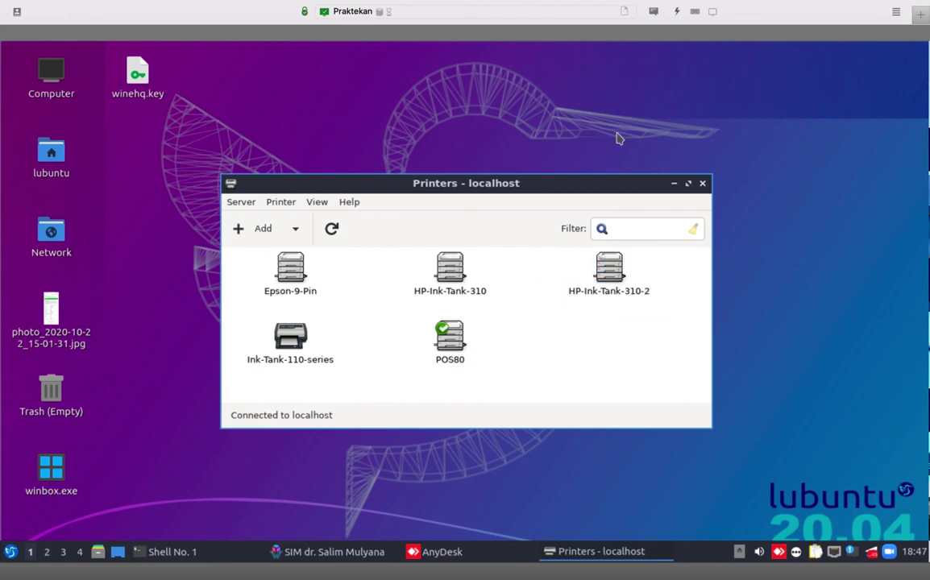
pyautogui.click(702, 184)
pyautogui.moveTo(349, 2)
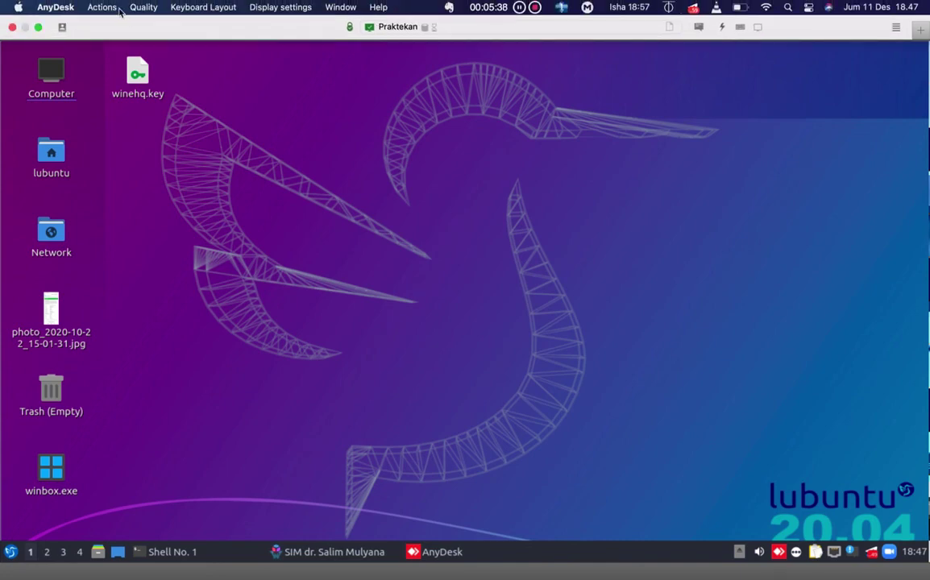